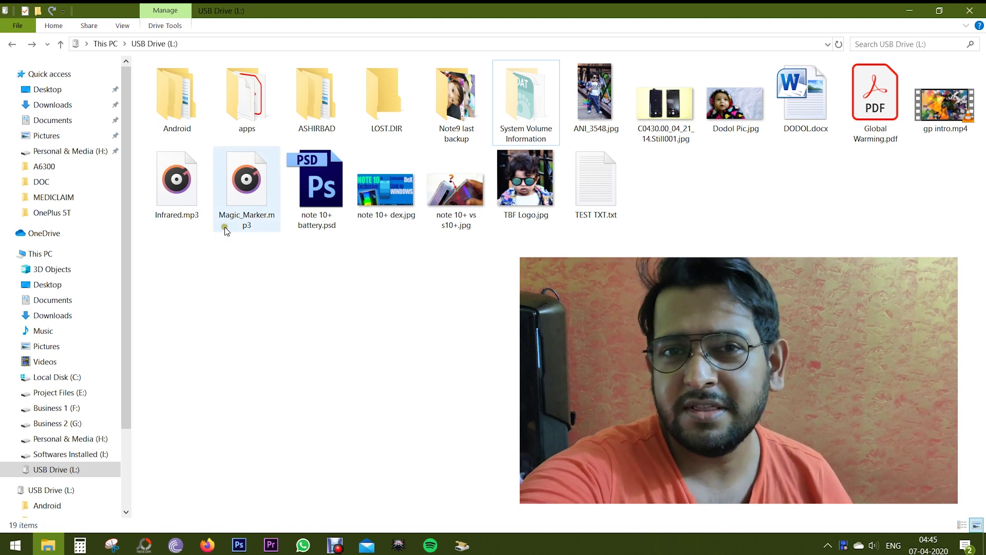
Minimize the USB Drive (L:) File Explorer window to reveal the Disk Drill web page
mouse_move(455, 122)
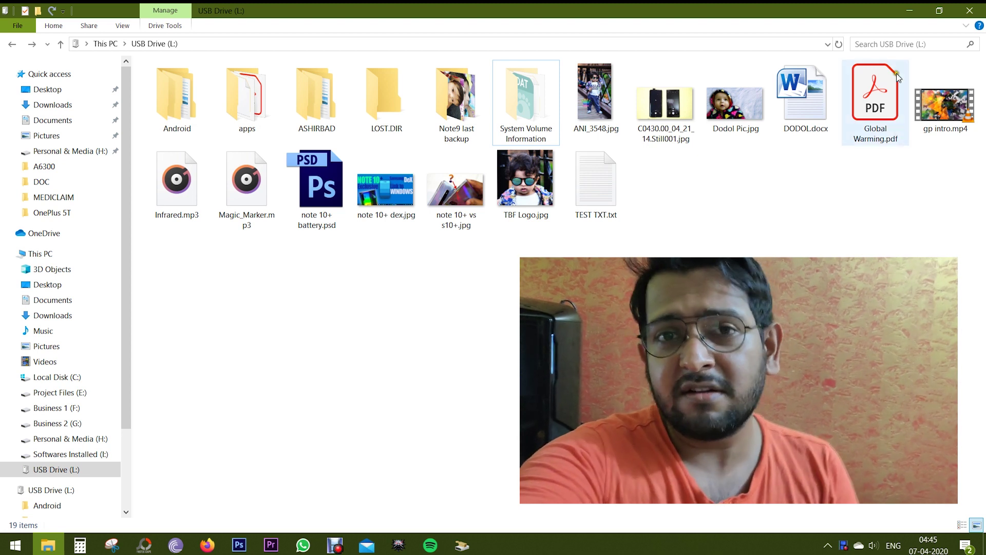
left_click(908, 10)
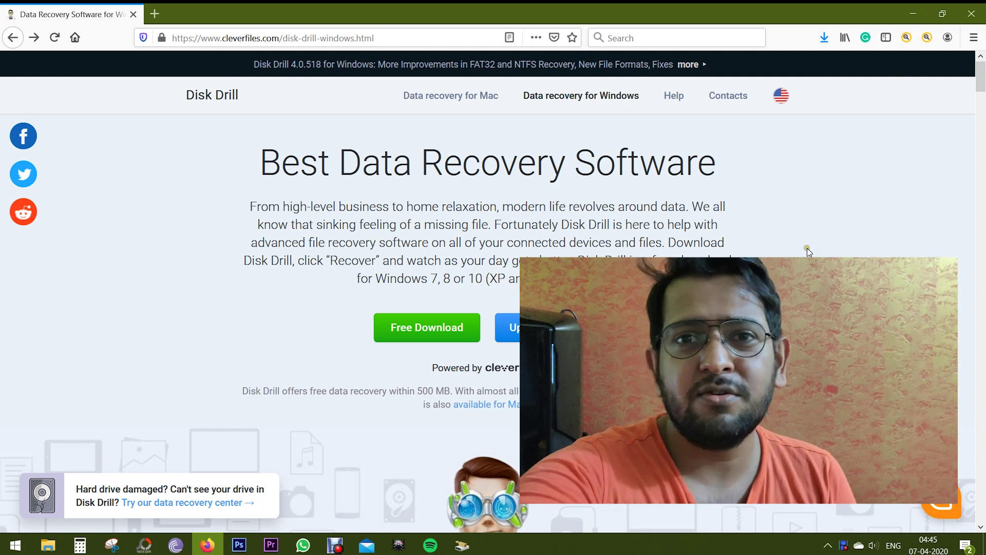
scroll(807, 247, "down", 1)
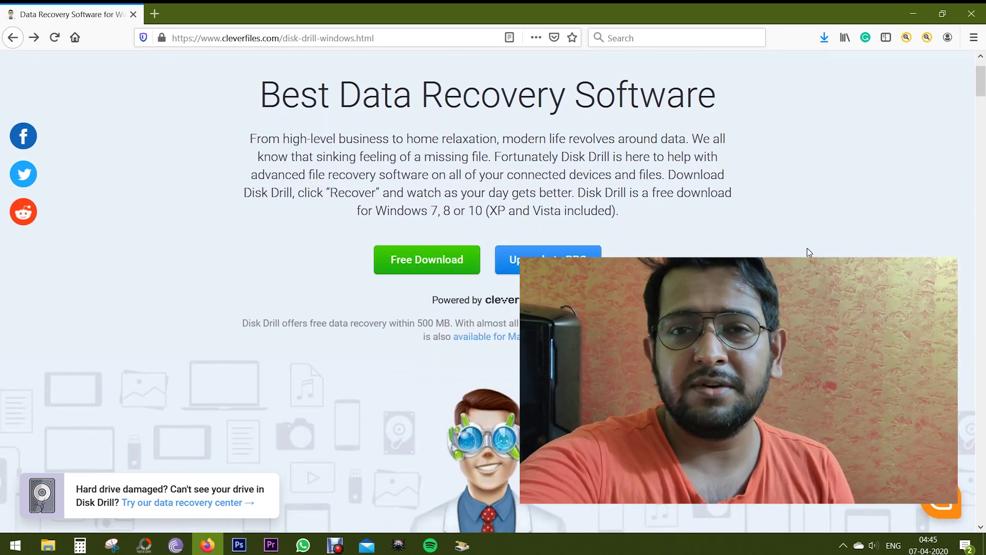
scroll(807, 249, "up", 1)
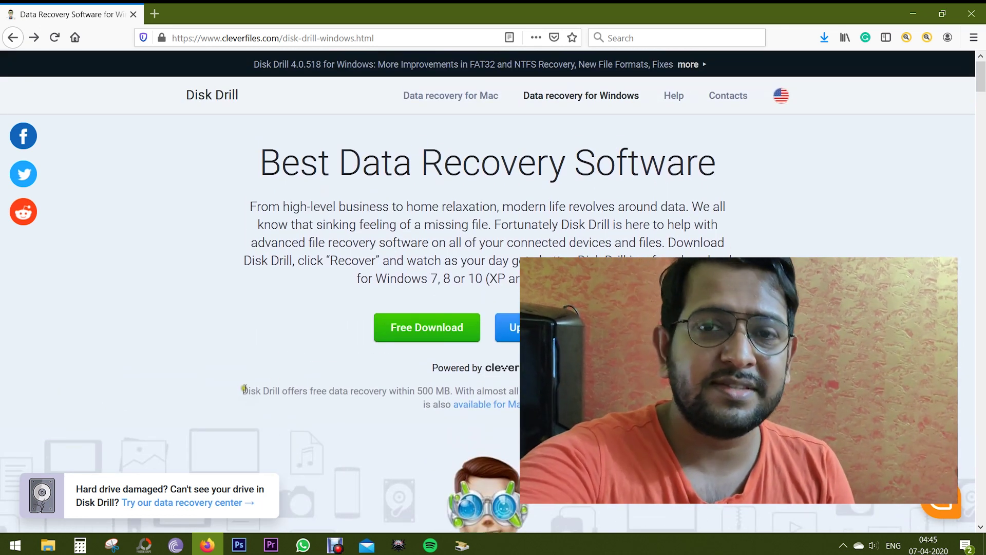
left_click_drag(244, 391, 451, 392)
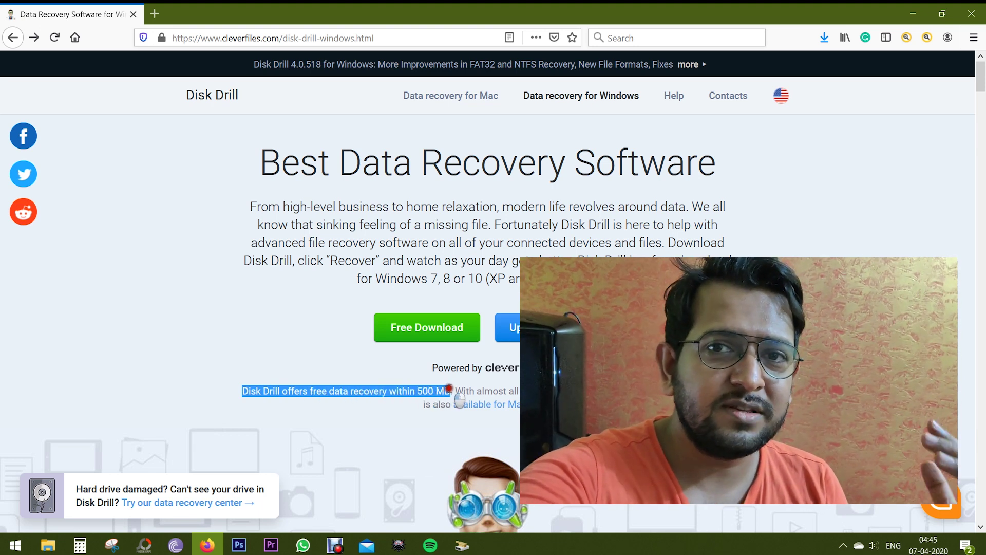
left_click(447, 389)
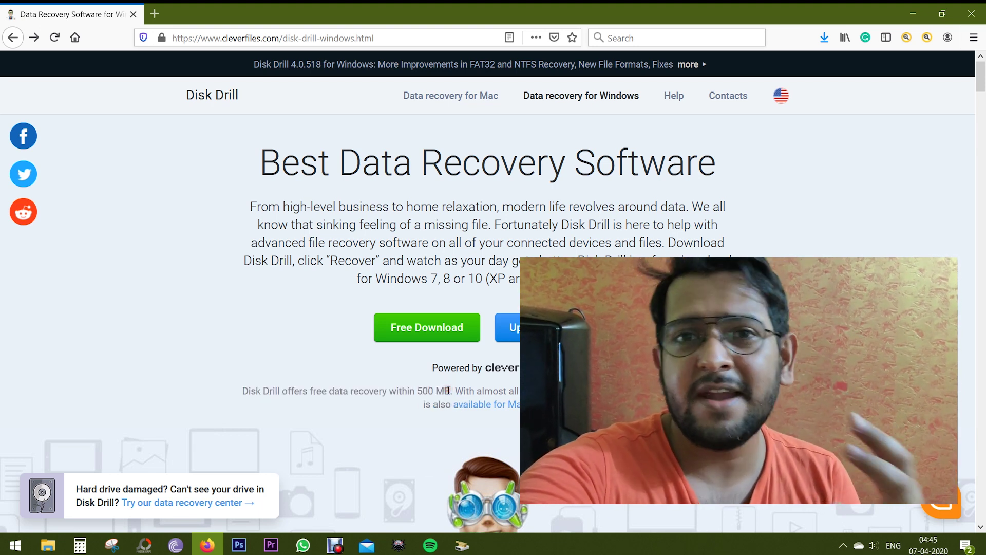
scroll(447, 389, "down", 10)
scroll(449, 390, "down", 9)
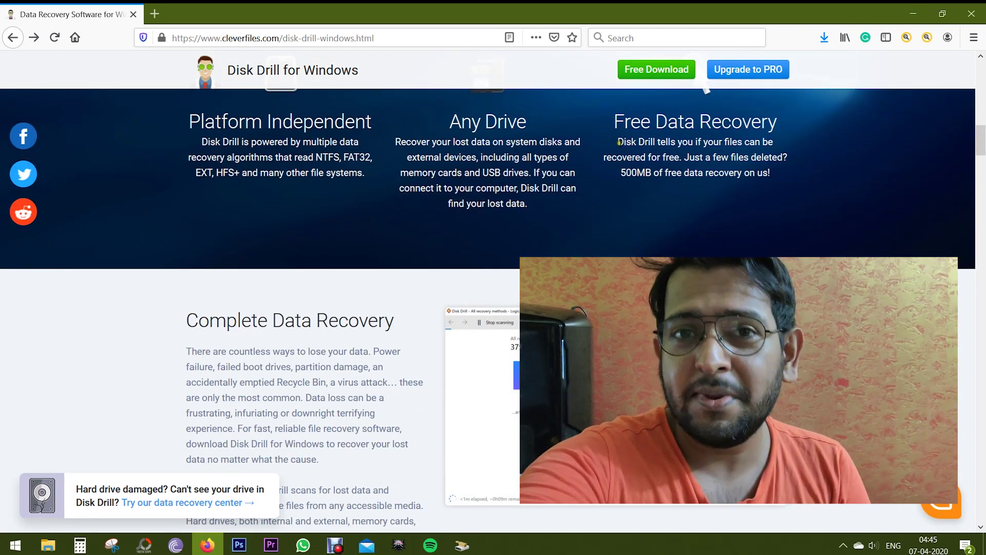
left_click_drag(618, 142, 776, 143)
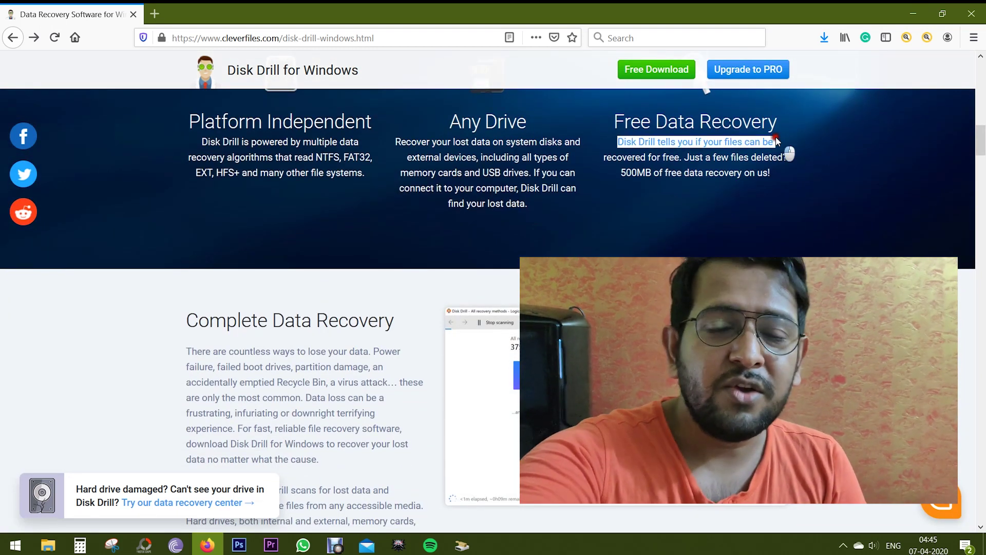
left_click_drag(680, 157, 604, 157)
left_click(648, 177)
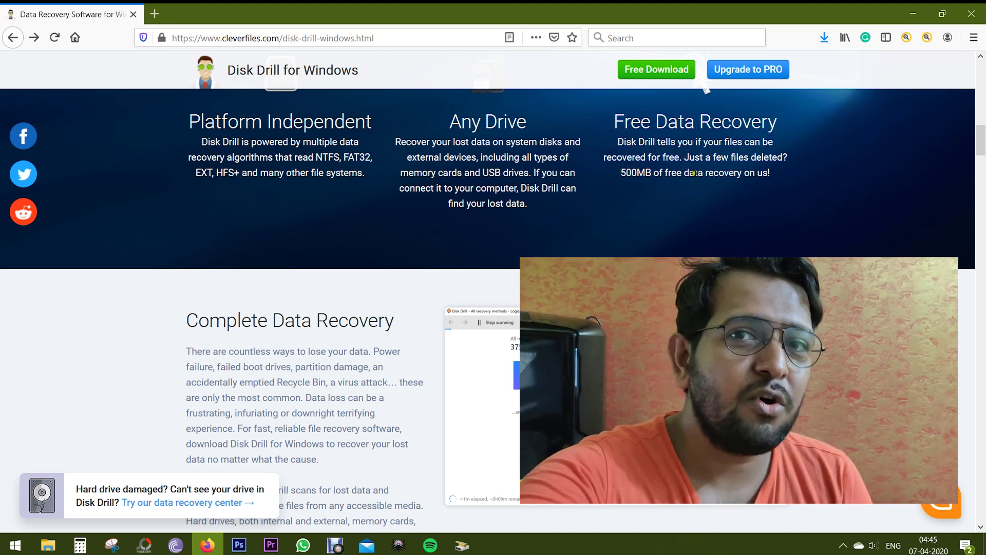
Highlight the supported file systems NTFS, FAT32, EXT and HFS+ on the page
scroll(740, 176, "up", 1)
scroll(347, 183, "up", 1)
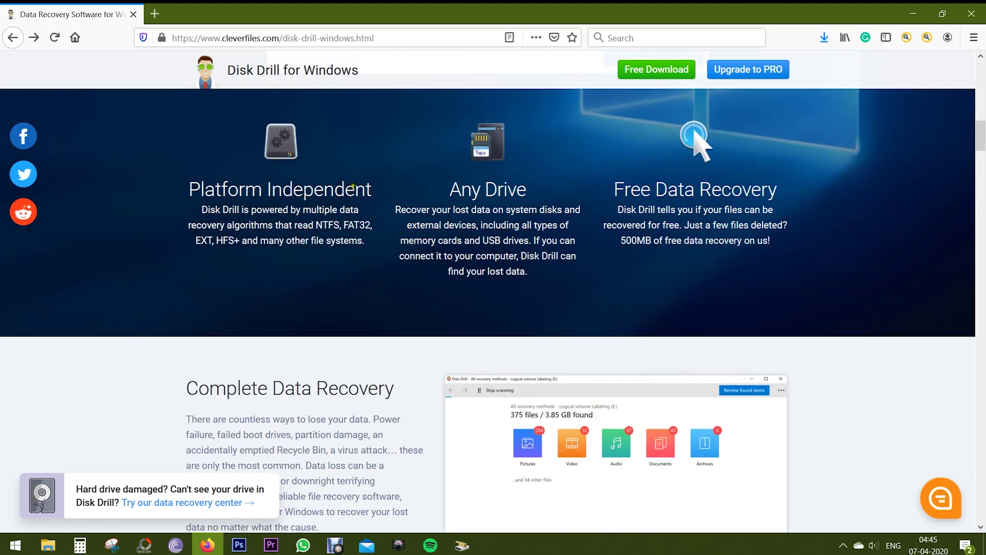
left_click_drag(315, 225, 368, 225)
left_click_drag(196, 240, 362, 241)
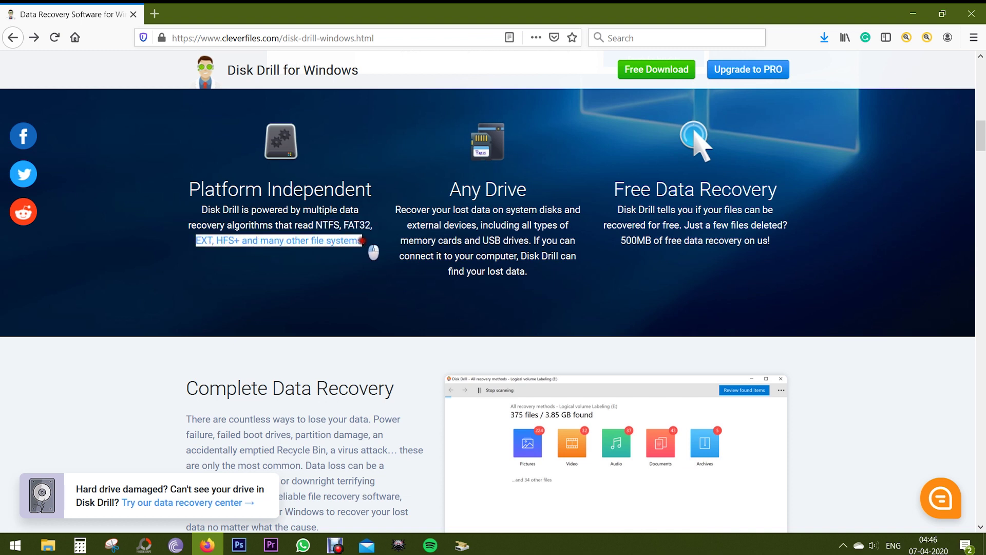
left_click(370, 242)
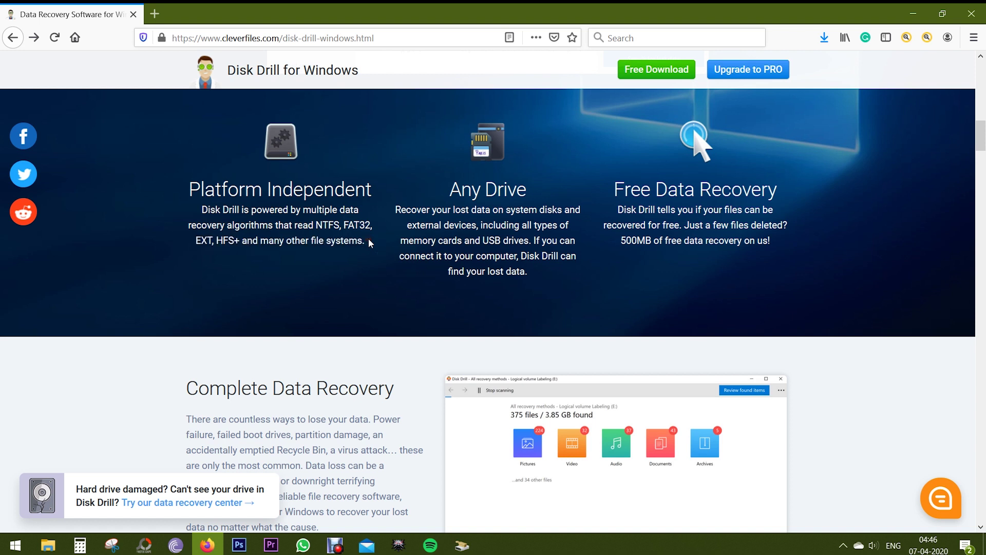
Highlight the memory-card mention, then go to the Data recovery for Mac page
left_click_drag(414, 241, 508, 242)
left_click(534, 254)
scroll(537, 268, "up", 15)
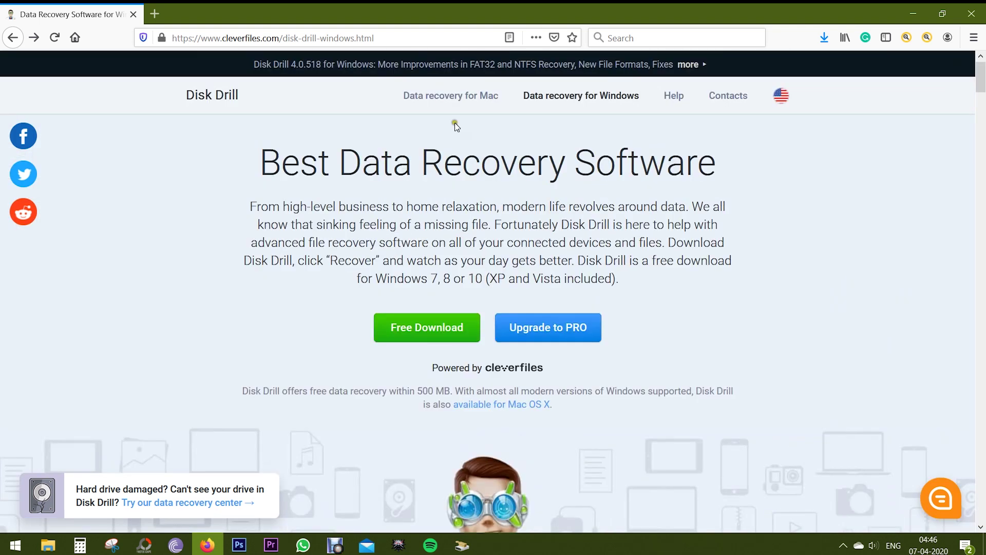
left_click(447, 97)
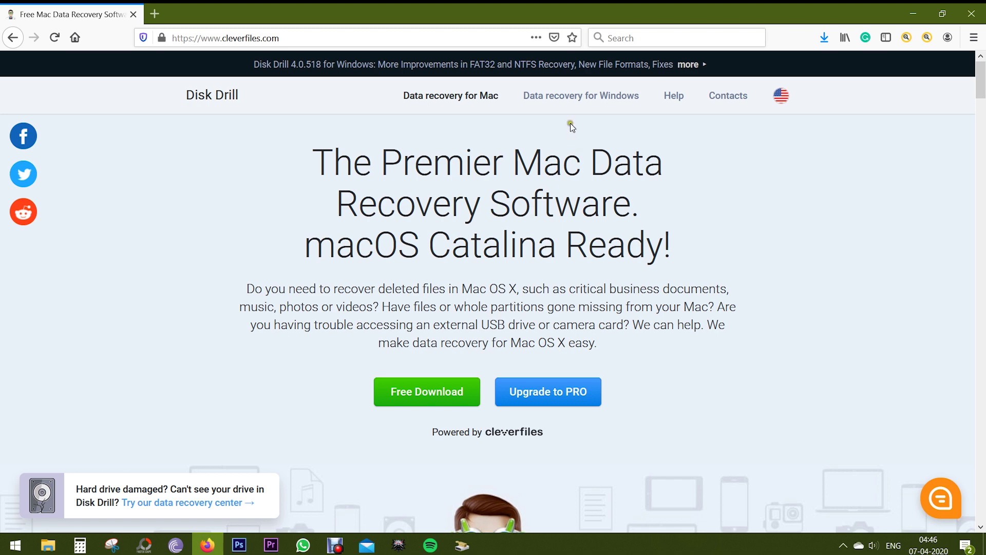
Go back to the Disk Drill data recovery for Windows page
left_click(575, 101)
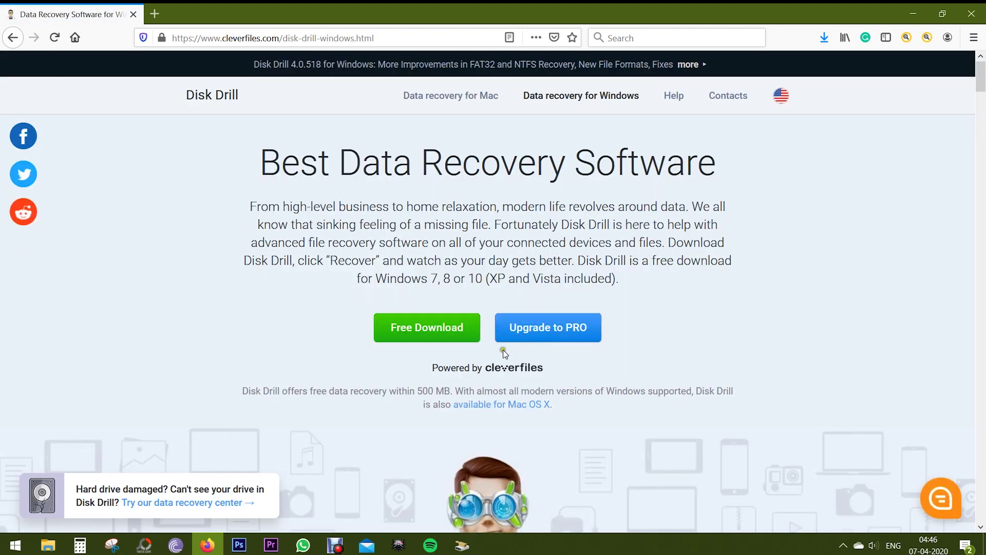
scroll(504, 354, "down", 10)
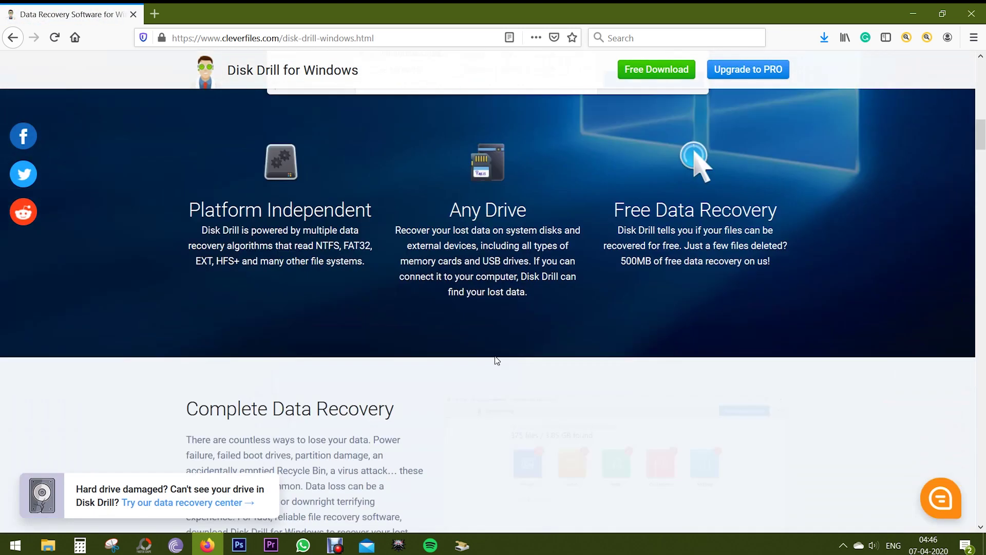
scroll(497, 360, "down", 4)
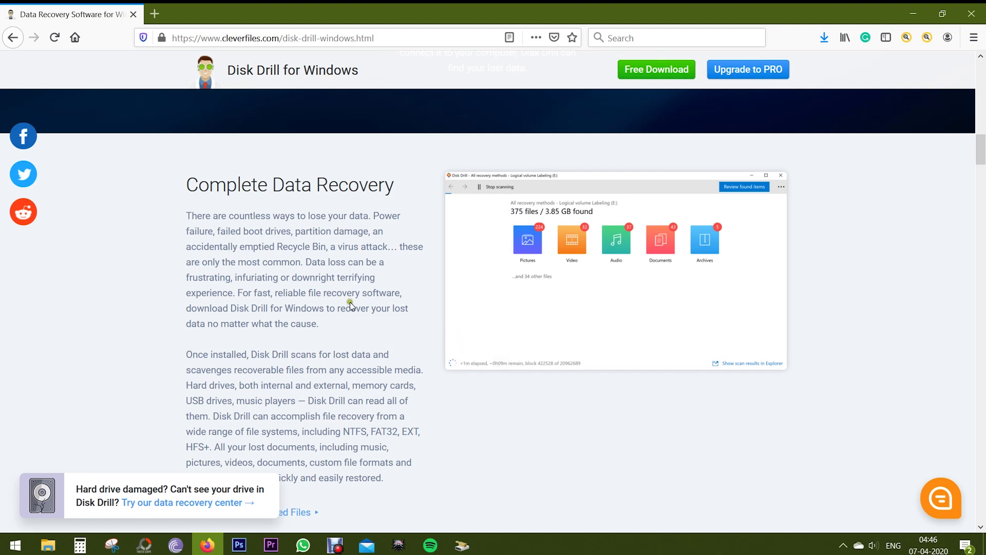
Highlight 'Power' and the lines about boot, partition, Recycle Bin and virus-attack data loss
left_click(373, 214)
left_click_drag(381, 218, 404, 220)
left_click(186, 232)
left_click_drag(189, 230, 388, 239)
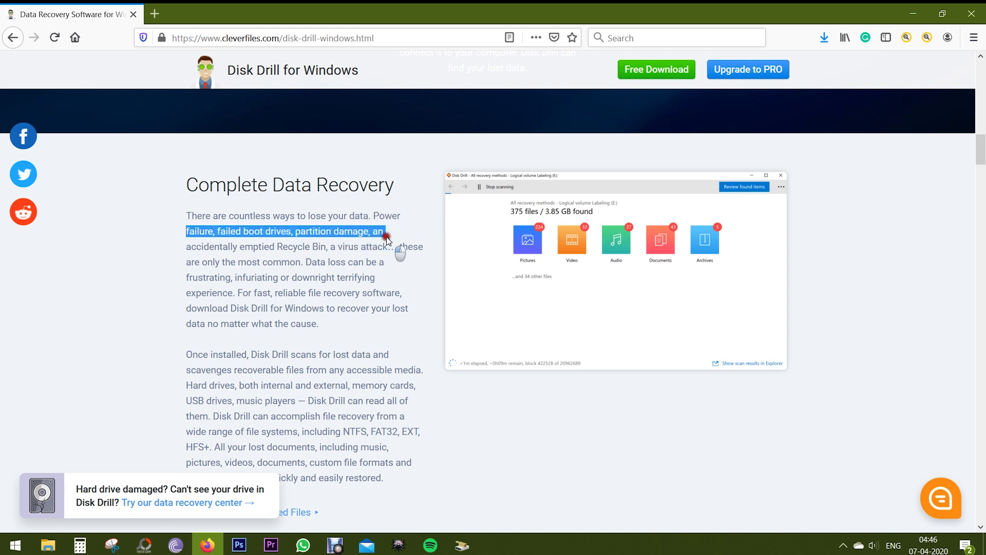
left_click_drag(188, 248, 388, 247)
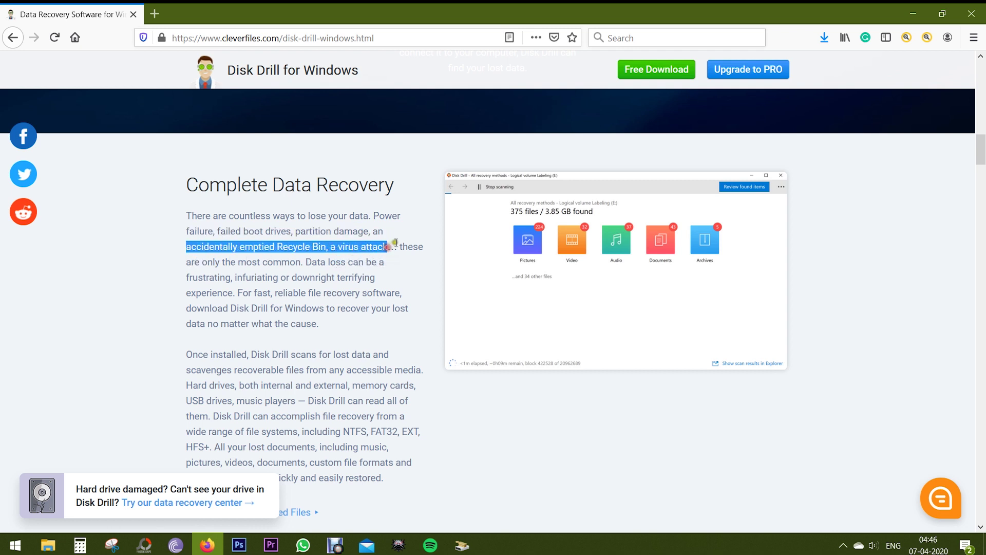
left_click(399, 329)
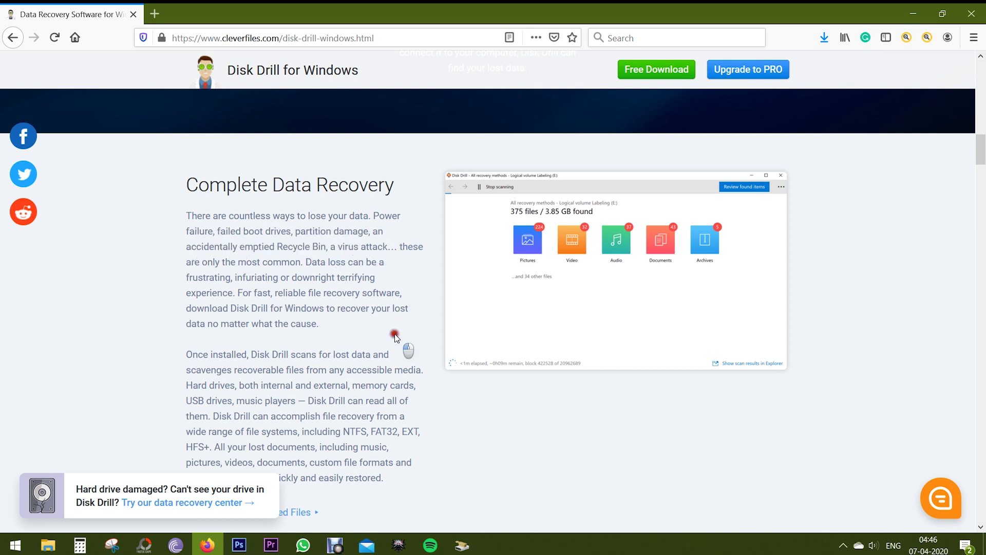
Scroll down to the Frequently Asked Questions section
scroll(394, 335, "down", 3)
scroll(394, 334, "down", 10)
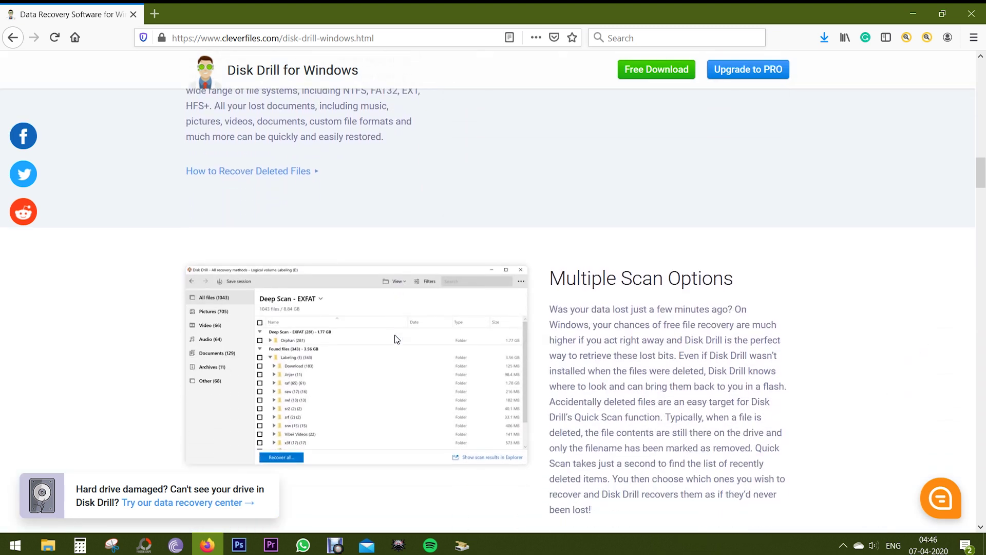
scroll(396, 339, "down", 4)
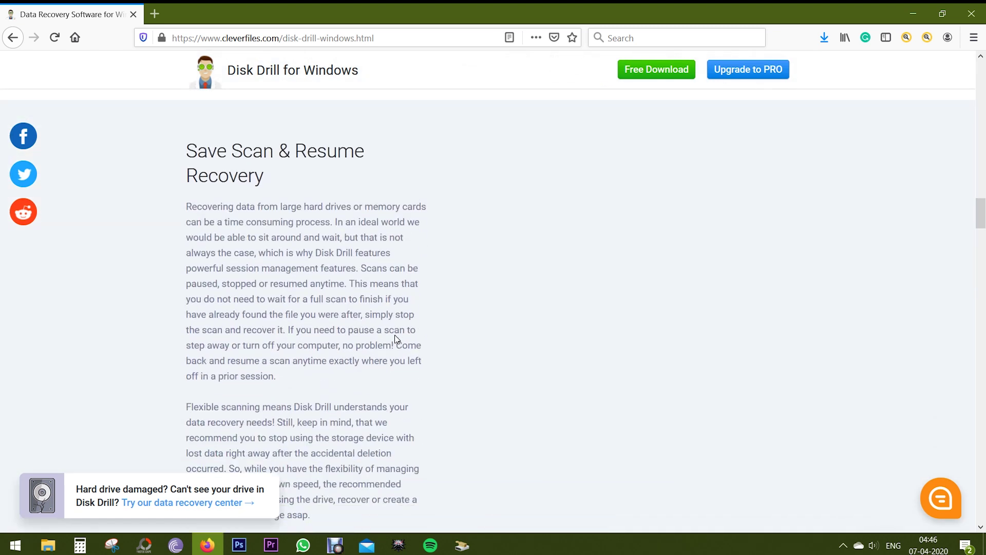
scroll(396, 339, "down", 10)
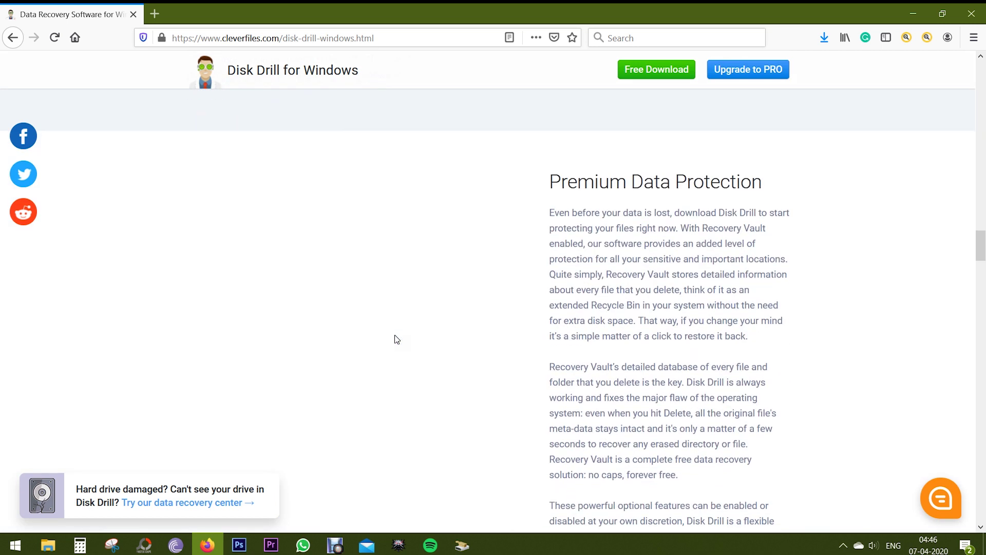
scroll(396, 339, "down", 8)
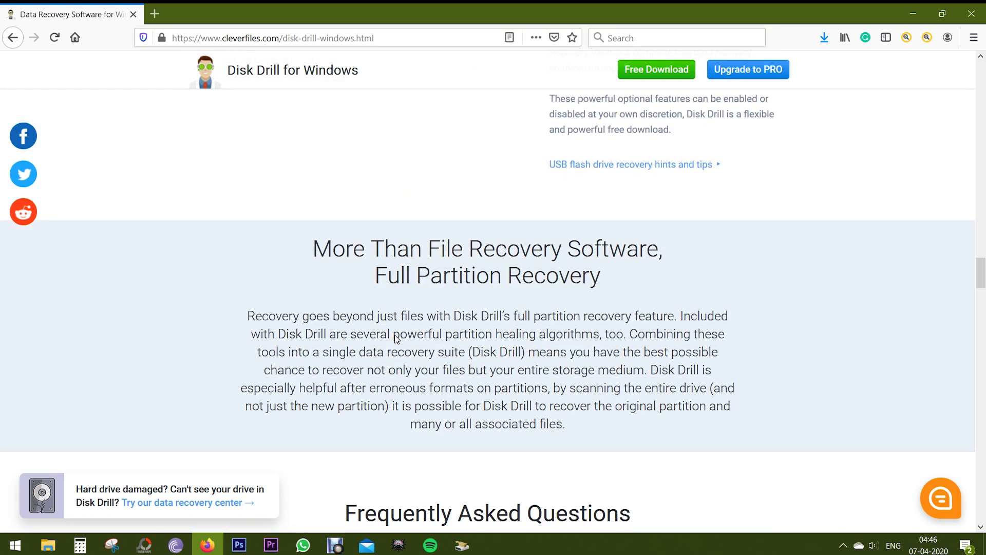
scroll(396, 339, "down", 7)
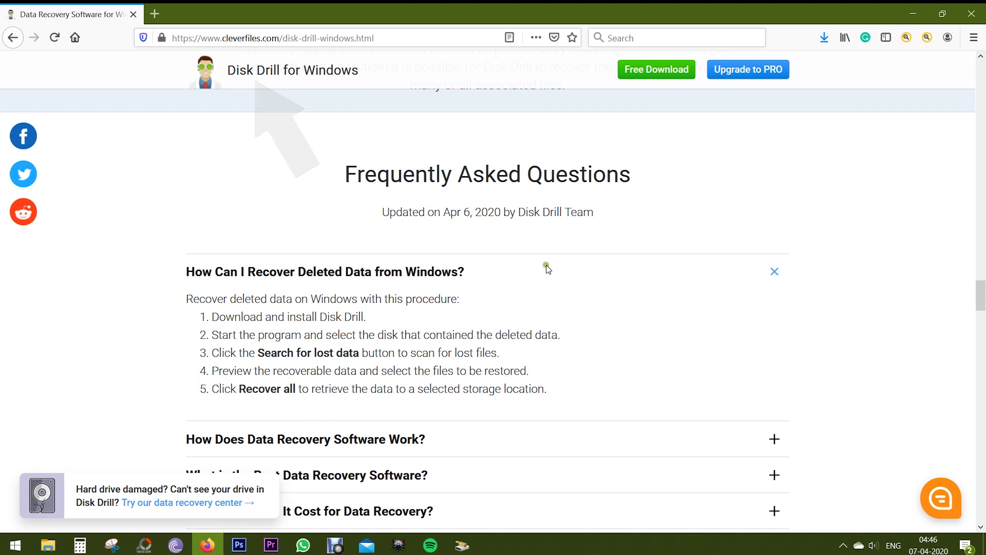
Download and install Disk Drill 4.0.518.0, then launch it
left_click(659, 76)
left_click(702, 67)
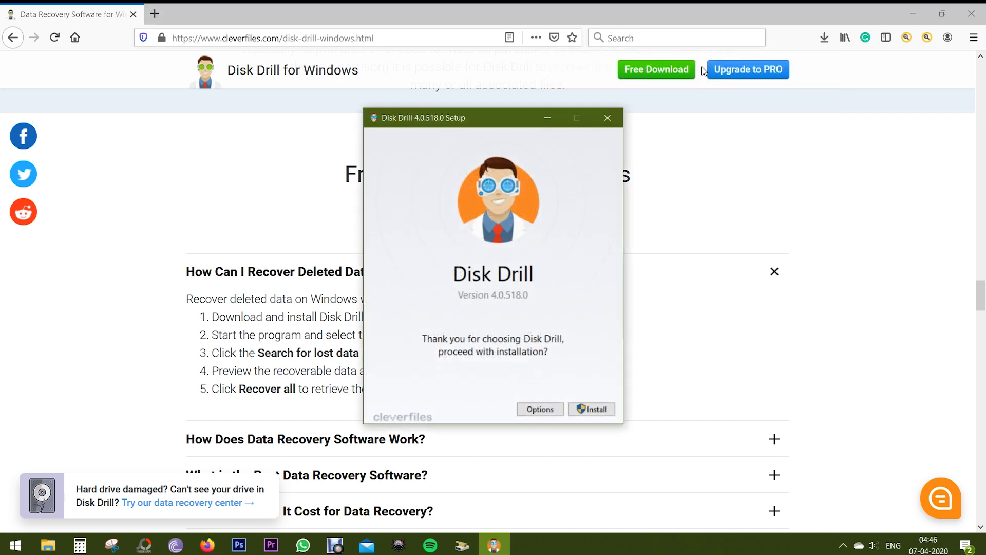
left_click(596, 409)
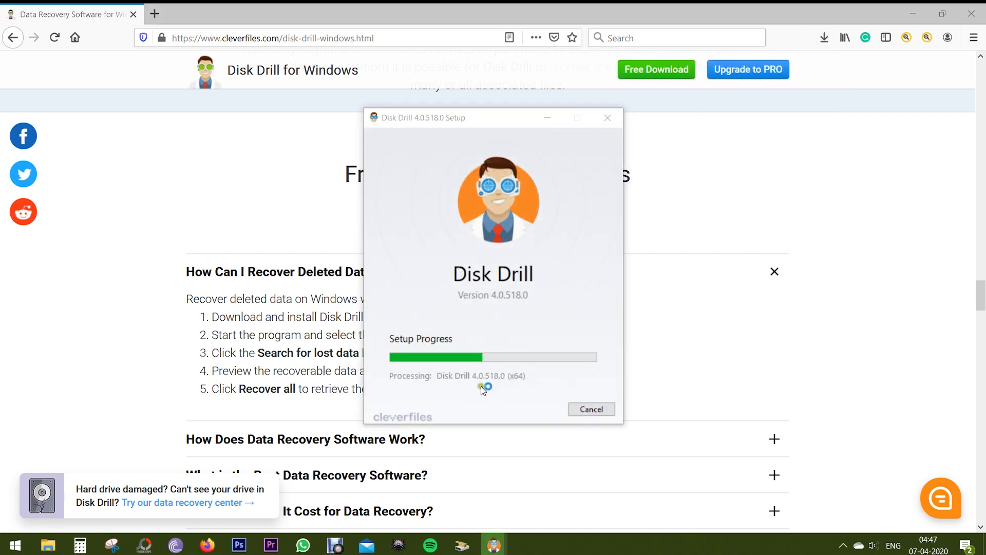
left_click(536, 409)
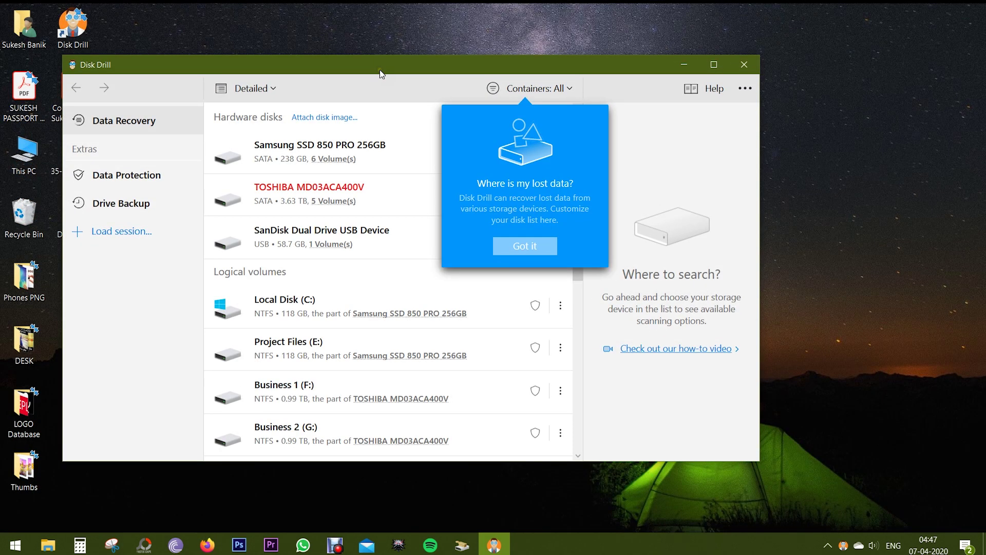
Reposition the window, dismiss the tip, select Local Disk (C:) and open Data Protection
left_click_drag(380, 70, 509, 76)
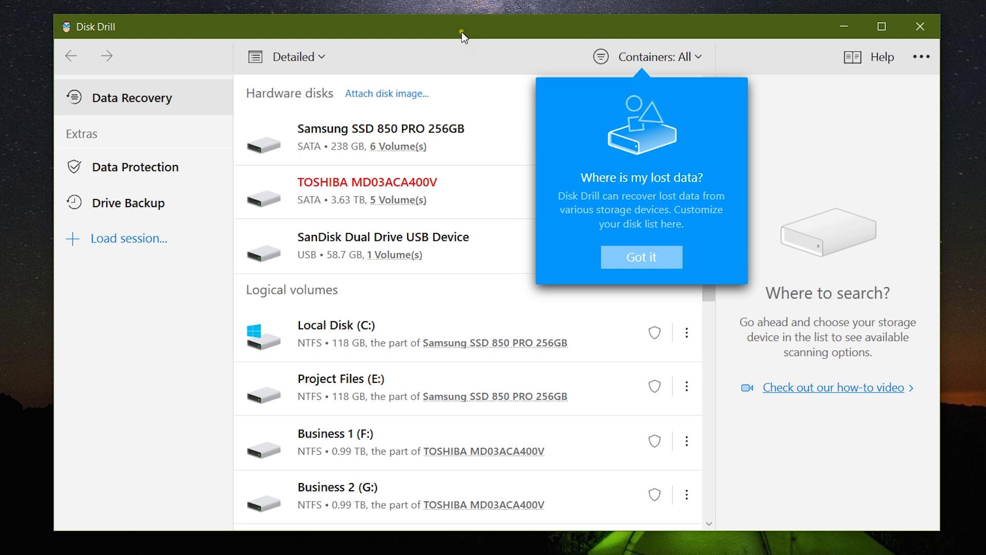
left_click(640, 258)
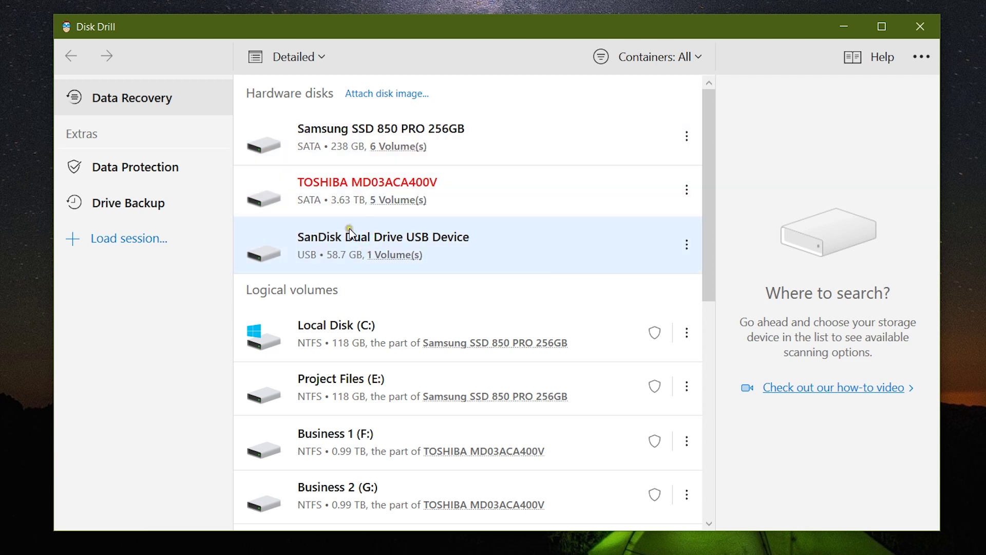
scroll(337, 360, "down", 2)
scroll(337, 359, "down", 7)
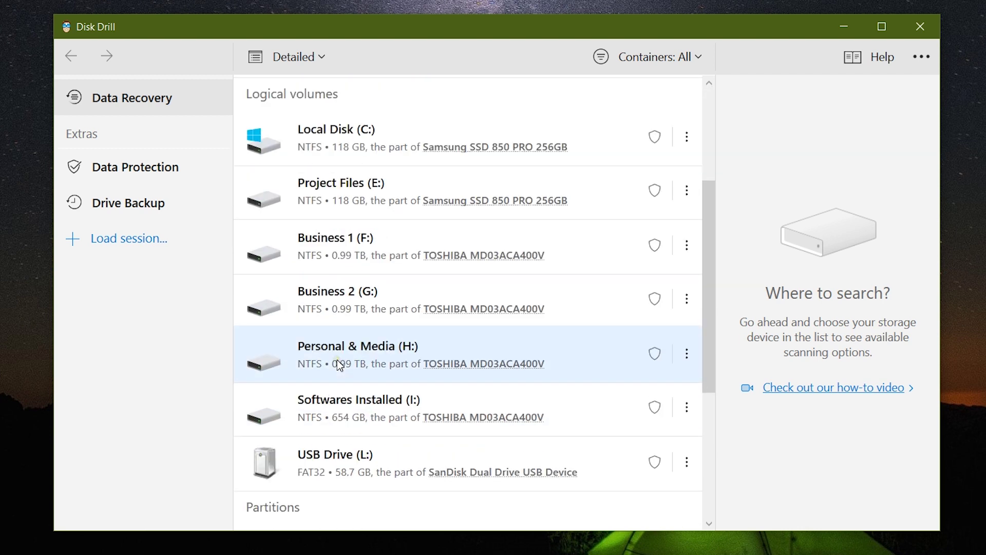
scroll(337, 360, "up", 8)
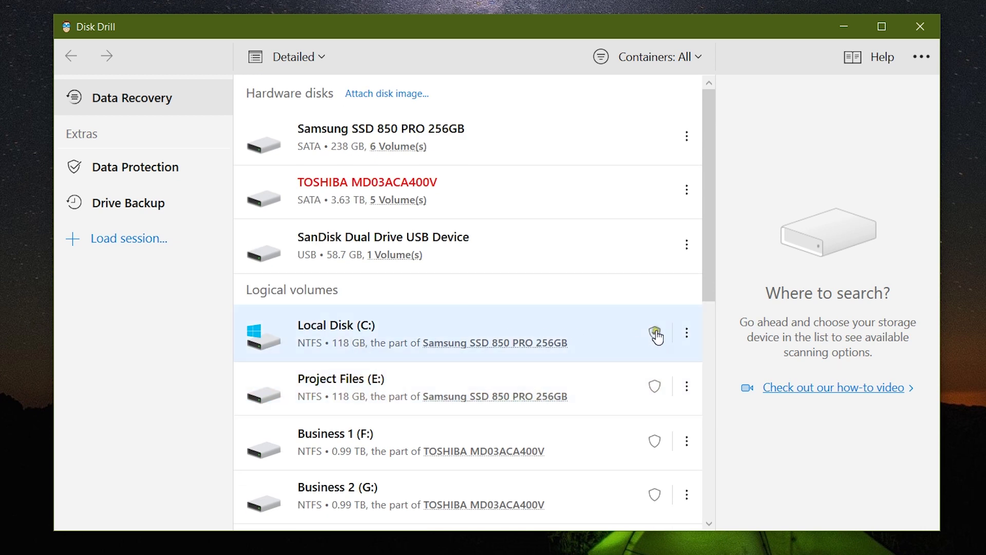
left_click(655, 334)
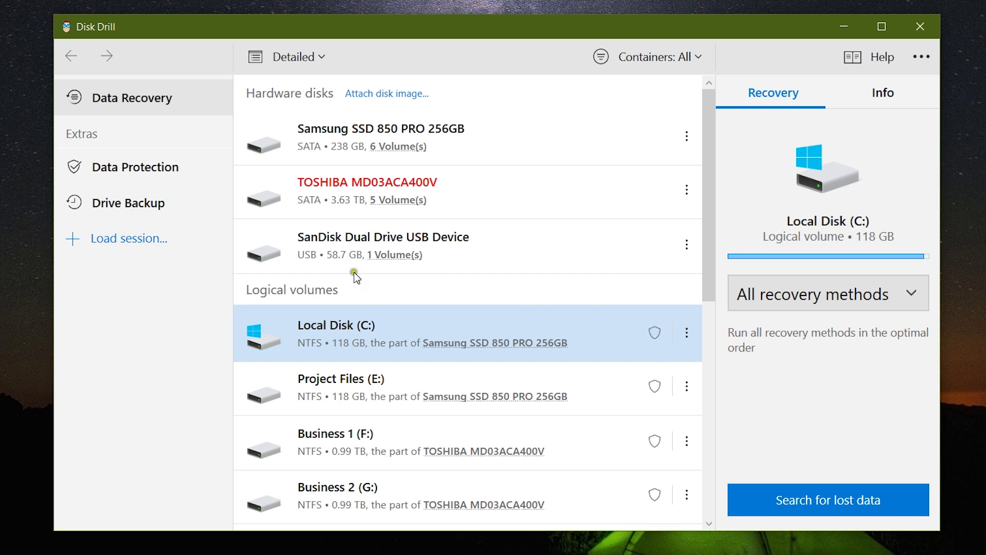
left_click(138, 171)
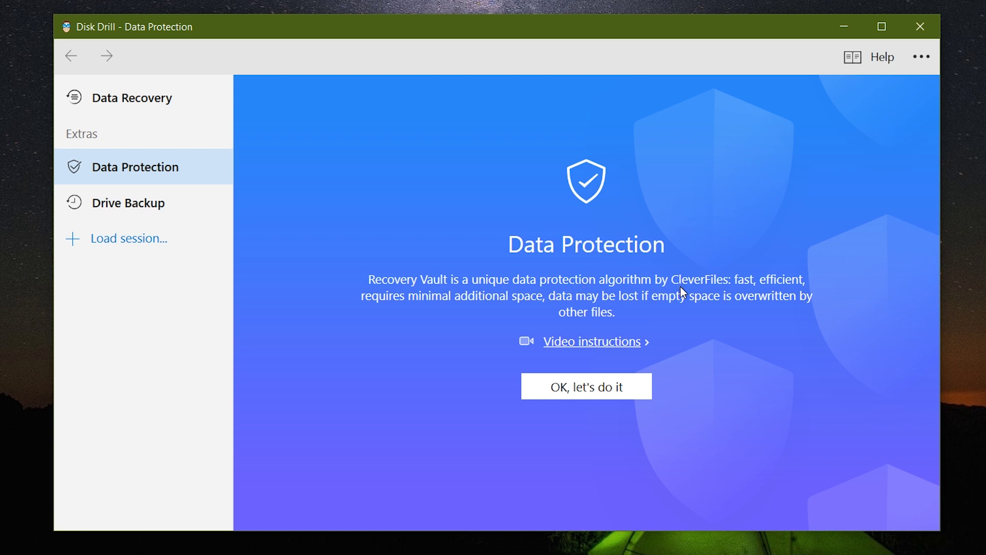
Turn Recovery Vault on for Local Disk (C:), check Exclusion masks, return to Protected folders
left_click(590, 392)
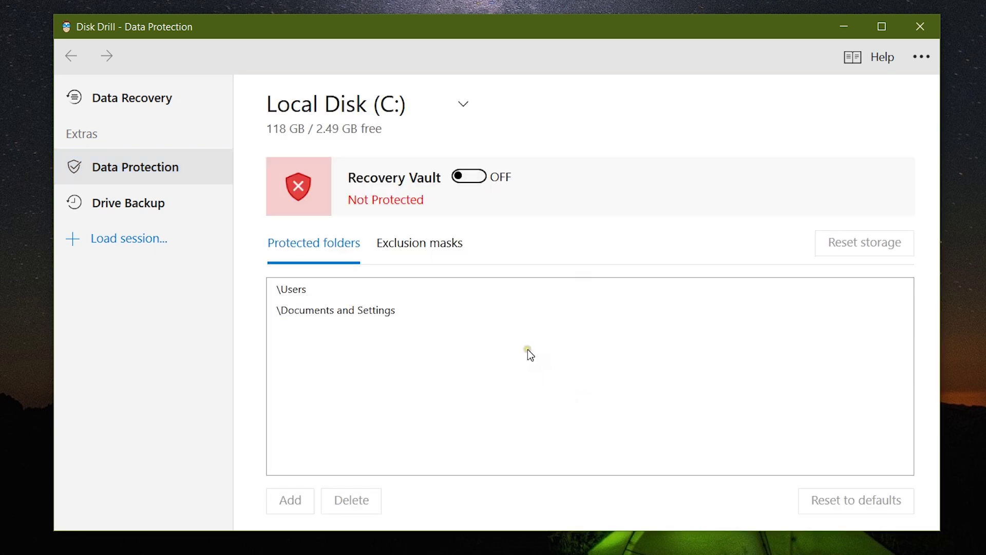
left_click(469, 177)
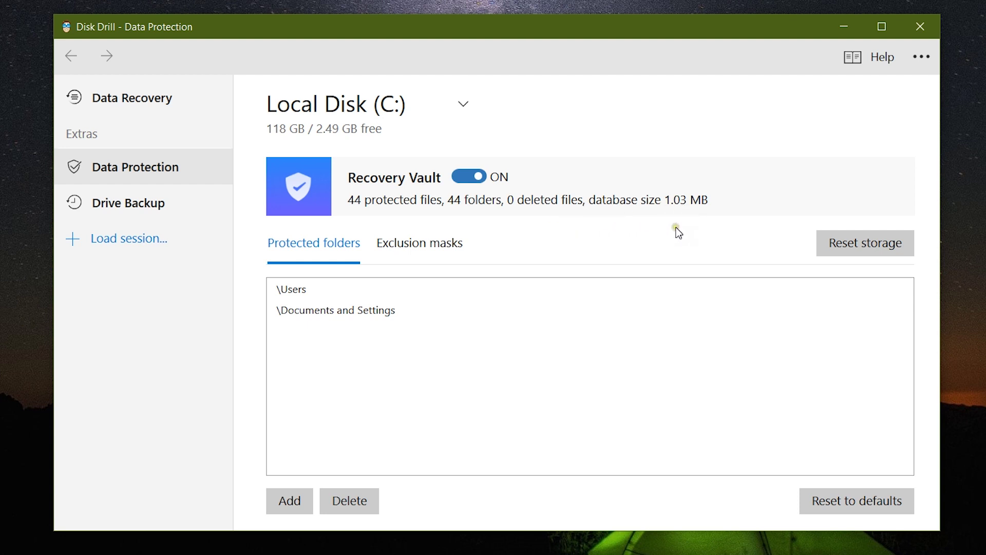
left_click(408, 250)
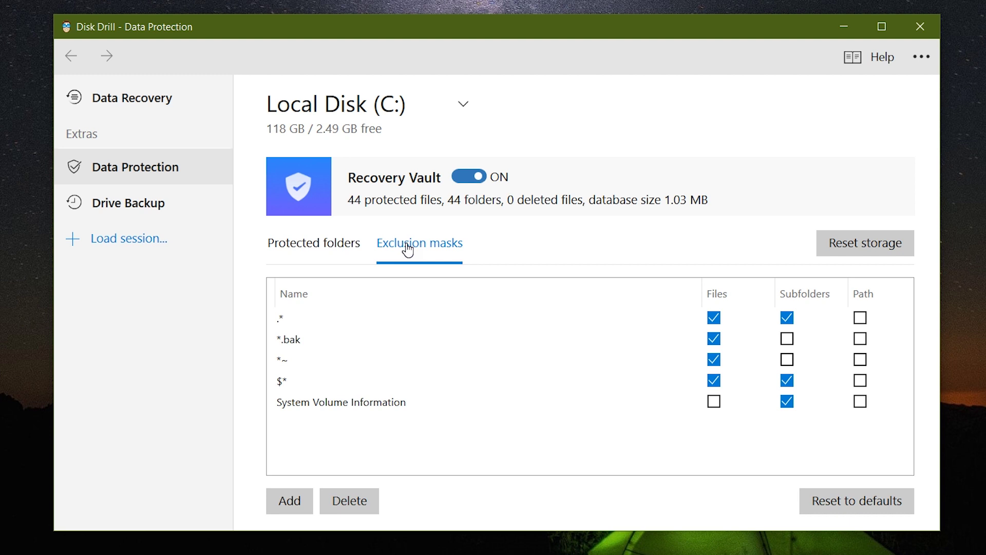
left_click(322, 252)
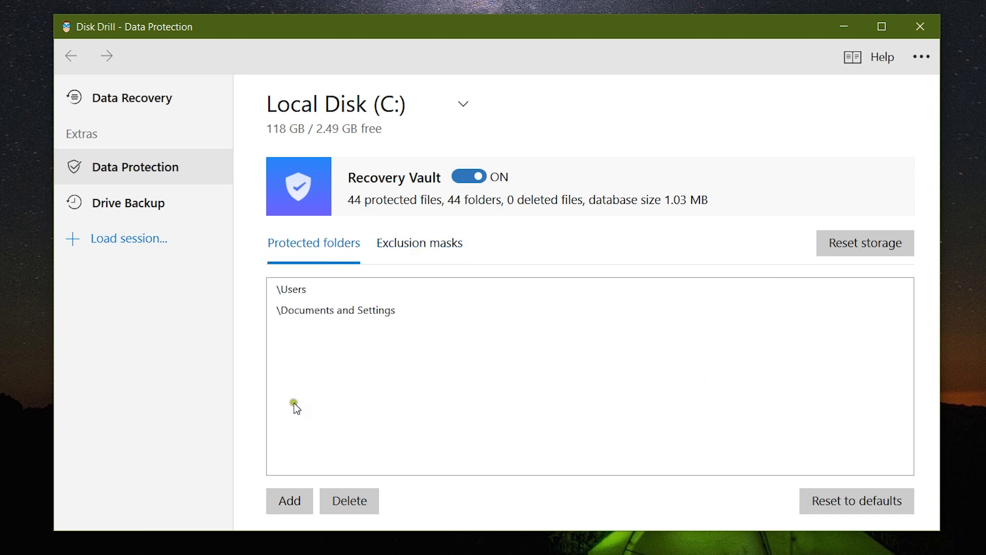
Add the Desktop folder to the protected folders, then switch Recovery Vault off
left_click(300, 506)
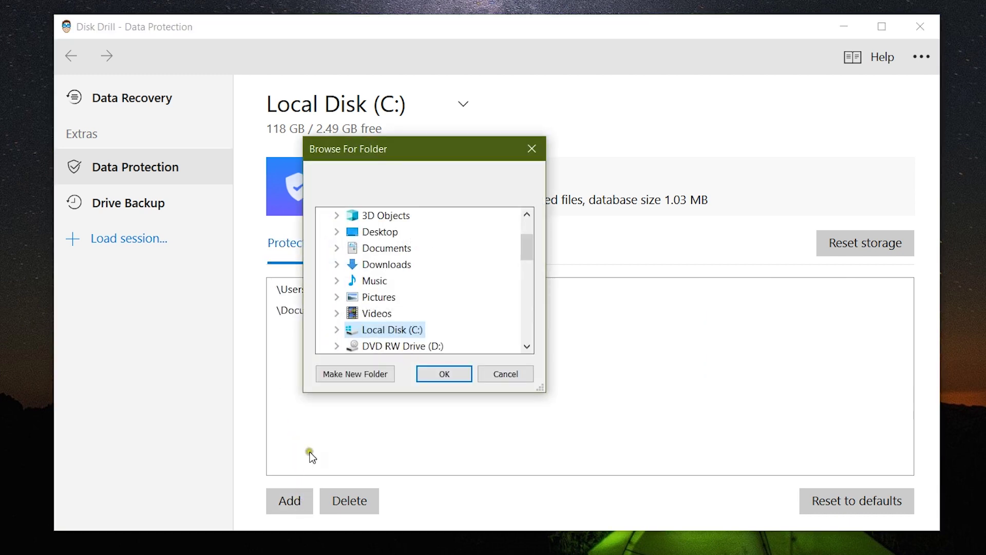
left_click(390, 231)
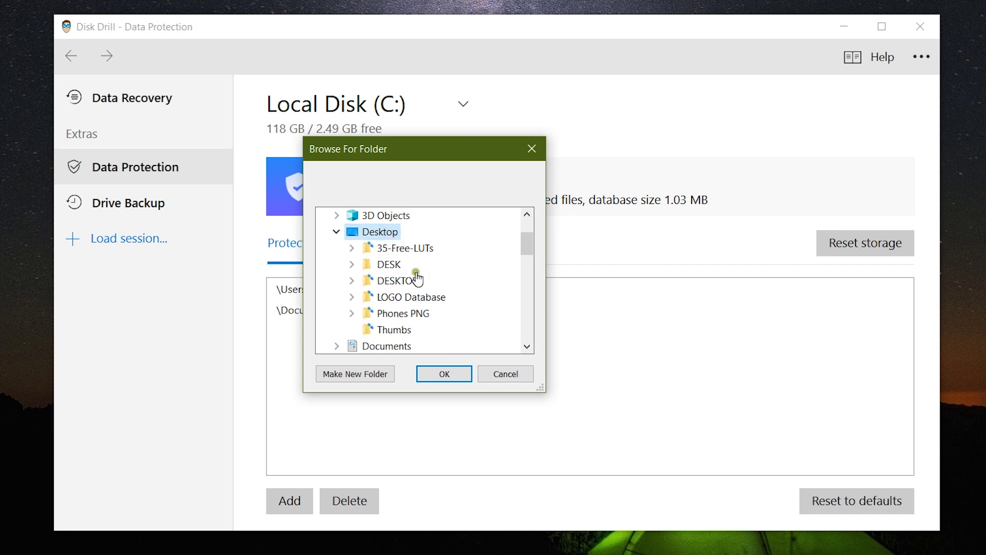
left_click(444, 374)
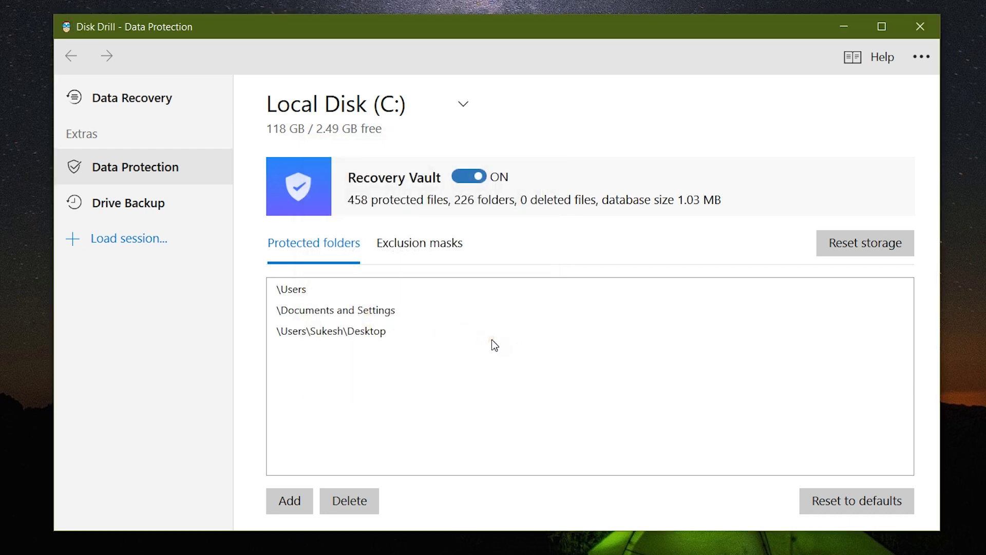
left_click(467, 177)
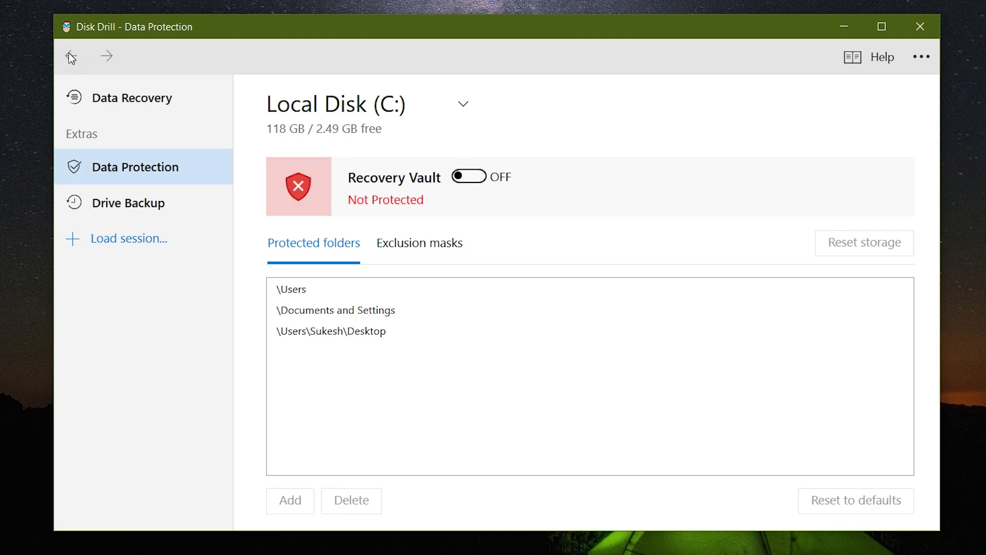
Switch between Drive Backup, Data Protection and Data Recovery, ending on Drive Backup setup
left_click(125, 206)
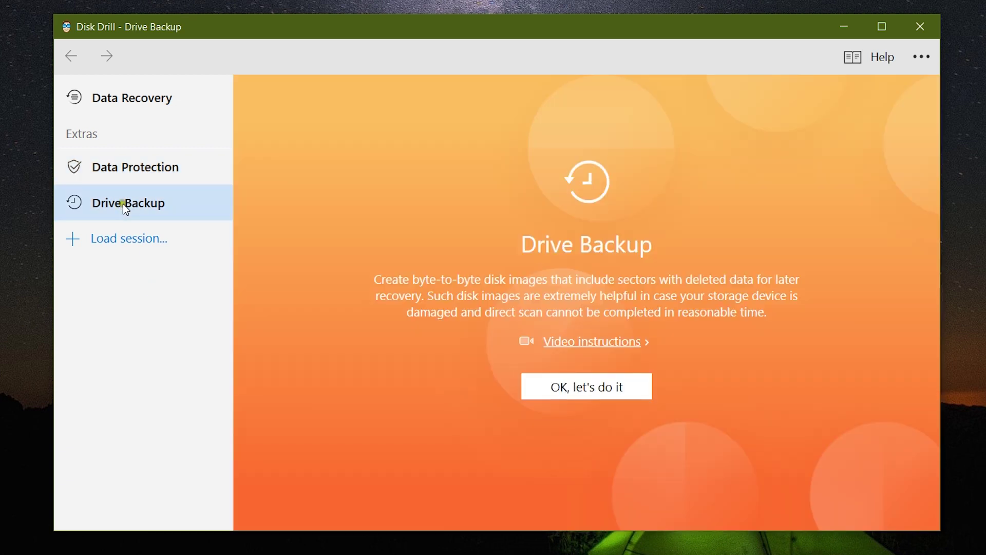
left_click(133, 171)
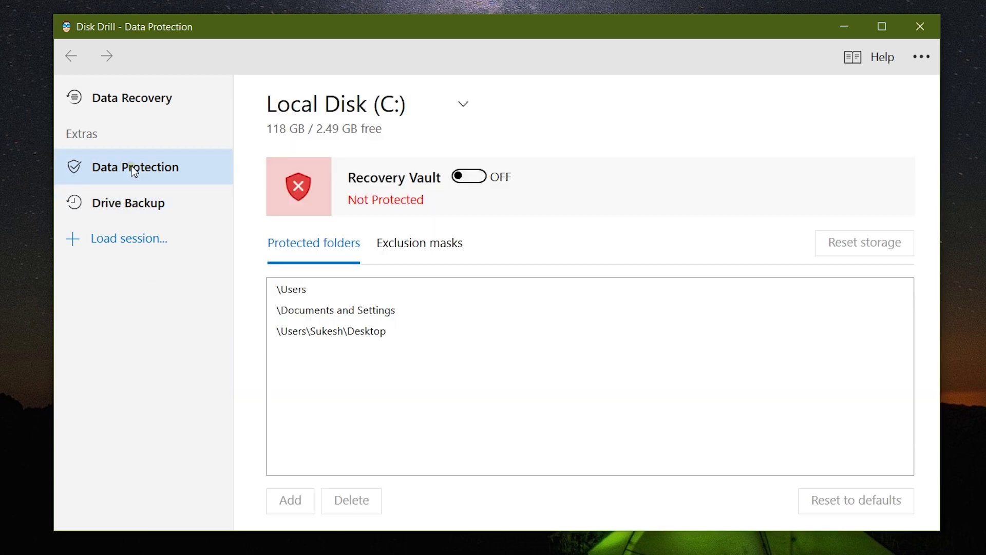
left_click(133, 111)
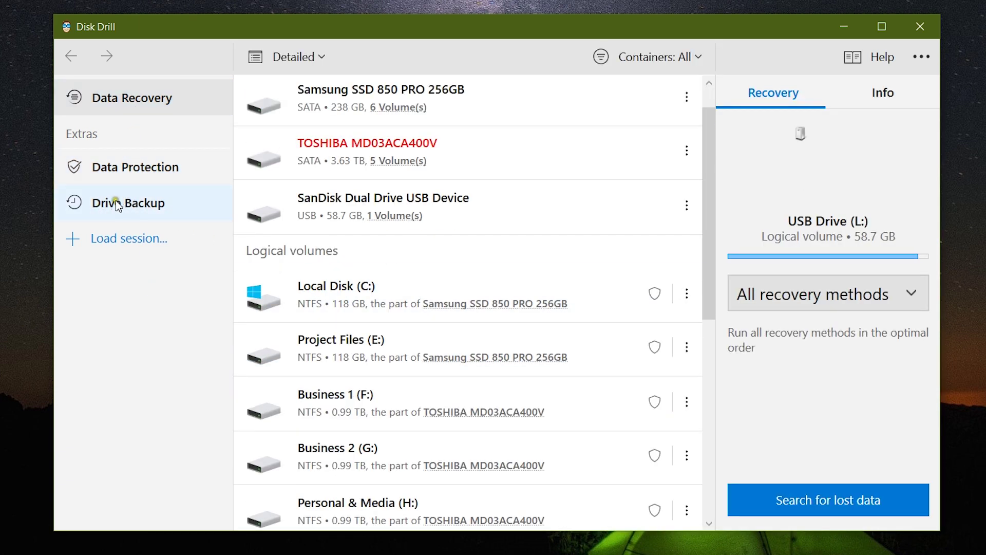
left_click(117, 203)
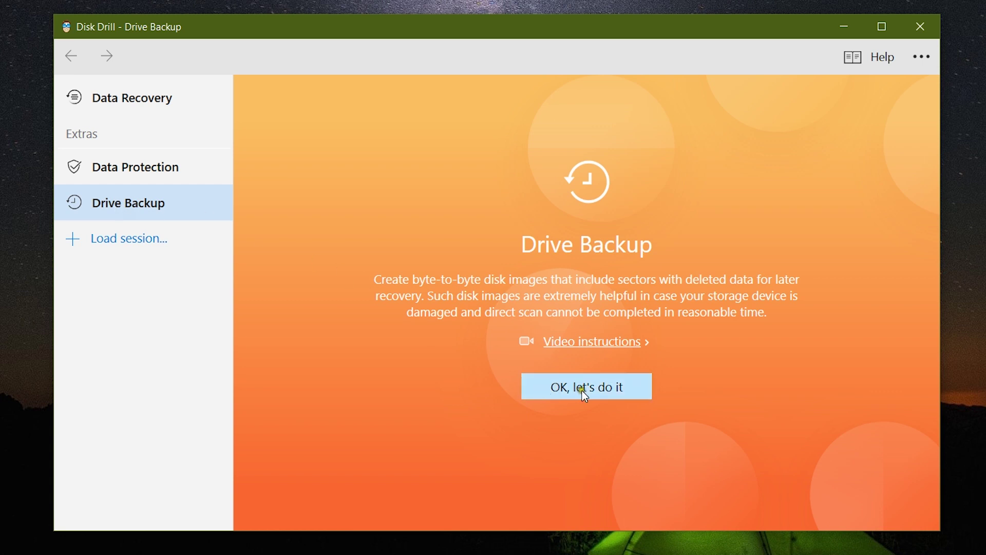
left_click(601, 386)
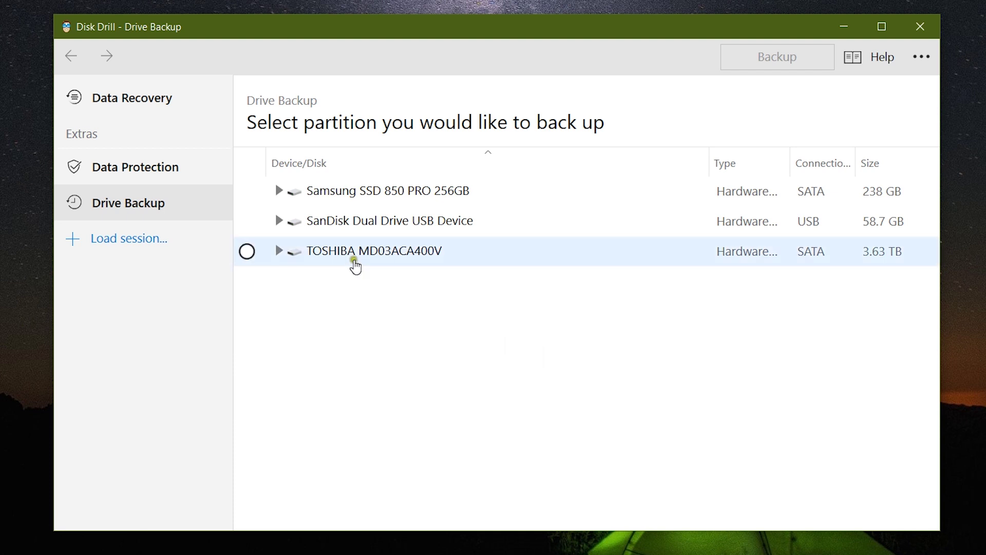
Back up the Samsung SSD 850 PRO 256GB as a .dmg image to Business 1 (F:)
left_click(344, 227)
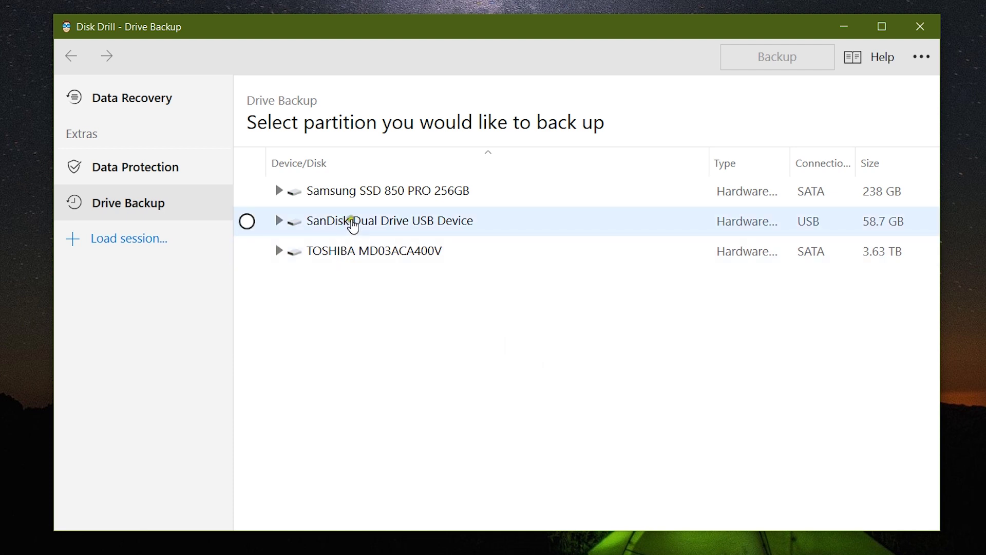
left_click(356, 200)
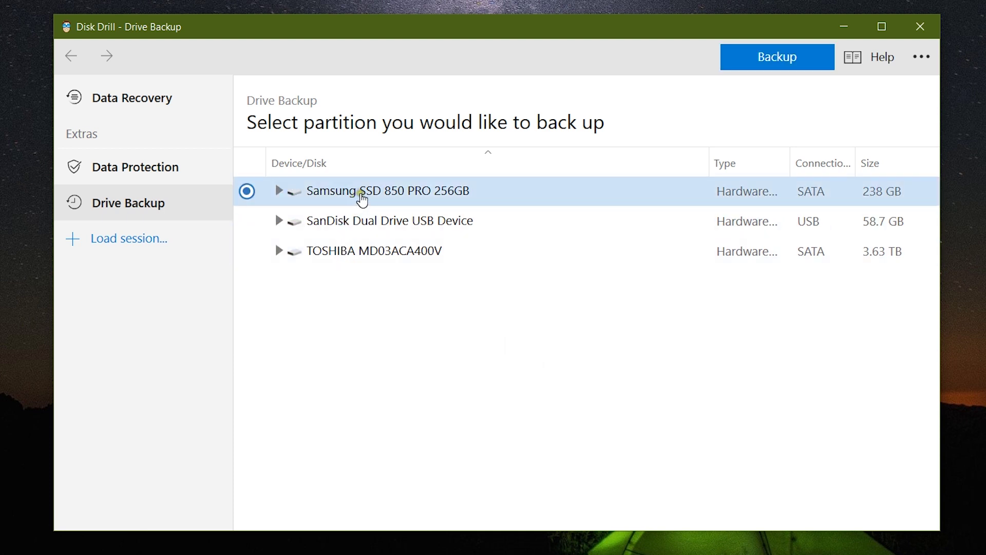
left_click(779, 60)
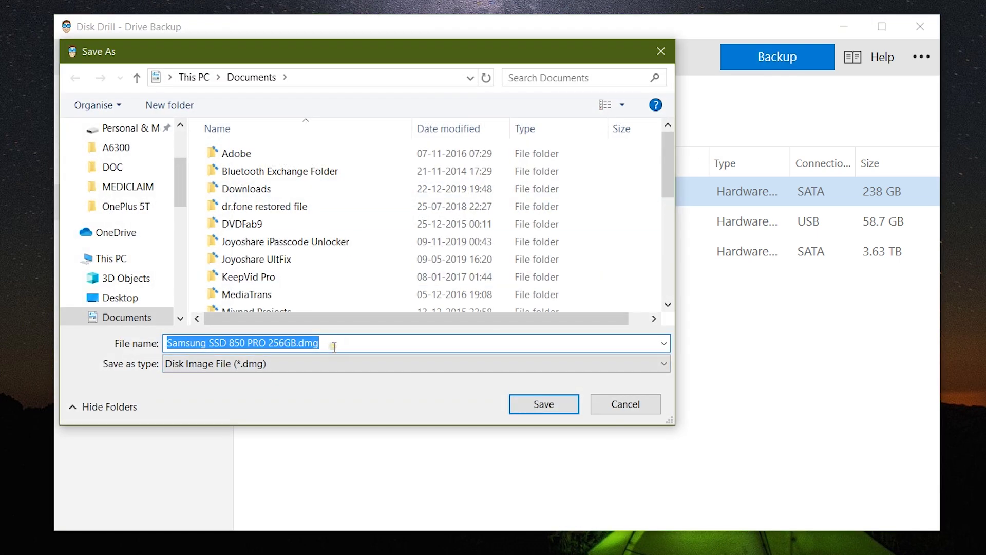
scroll(137, 273, "down", 2)
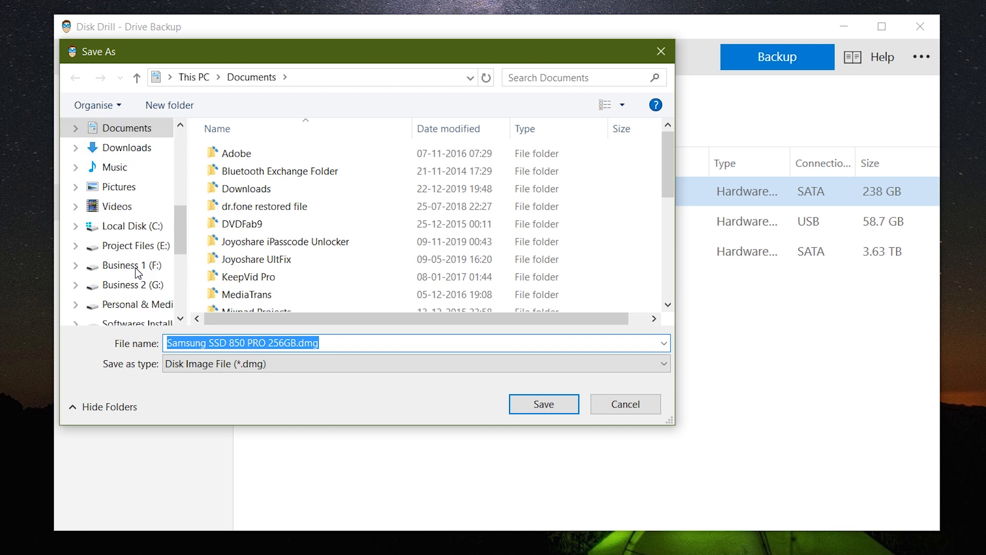
left_click(135, 267)
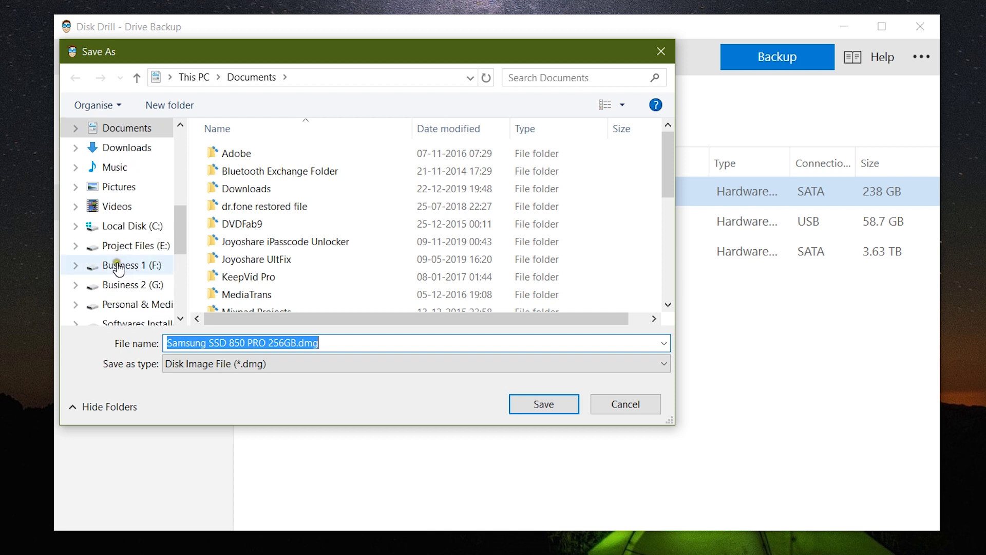
left_click(541, 406)
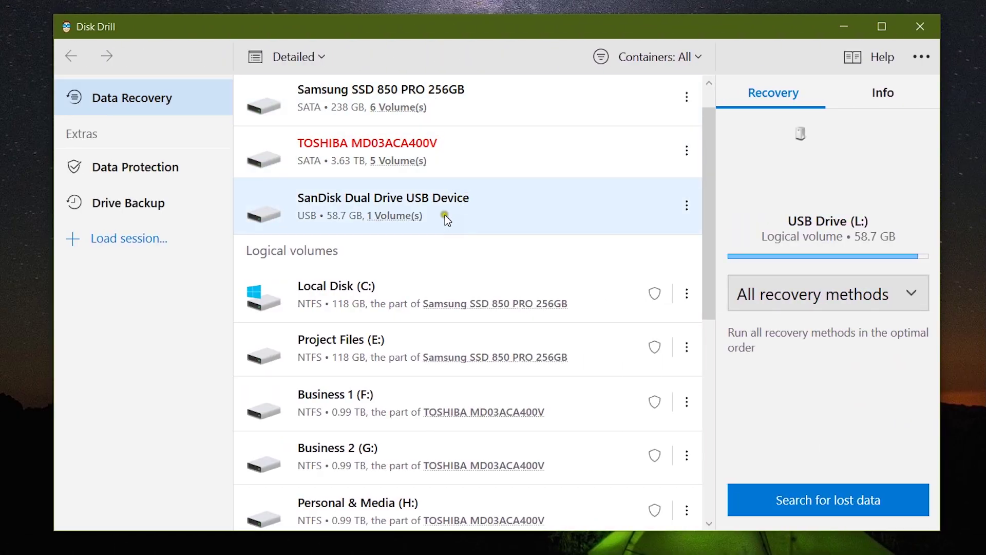
Review the TOSHIBA MD03ACA400V's S.M.A.R.T. summary and full attribute list, then close it
left_click(442, 152)
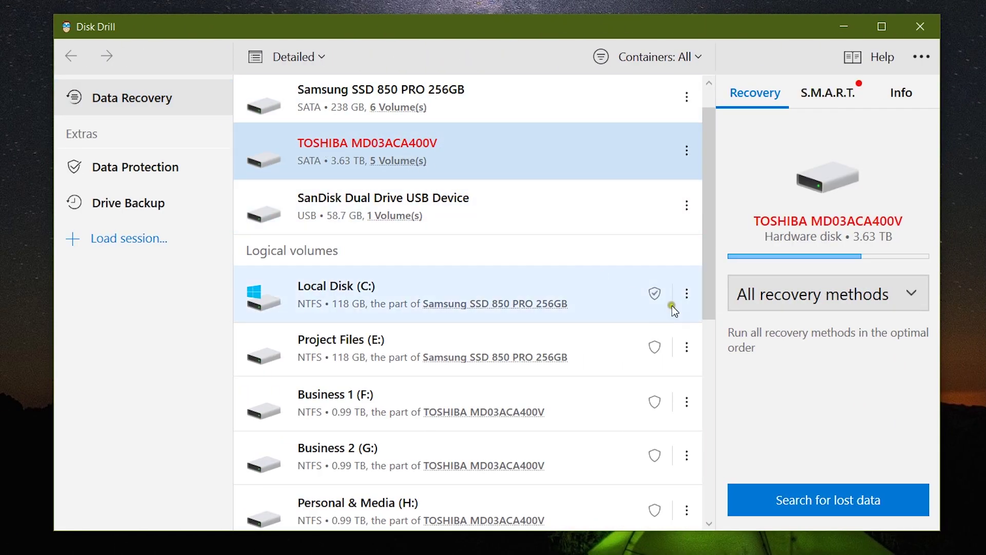
left_click(829, 94)
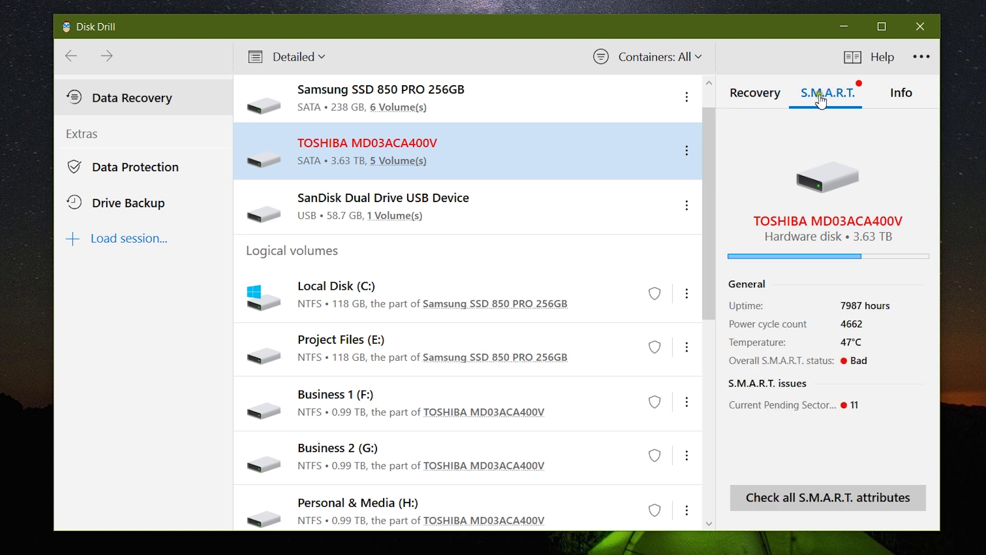
left_click(837, 498)
scroll(174, 305, "down", 3)
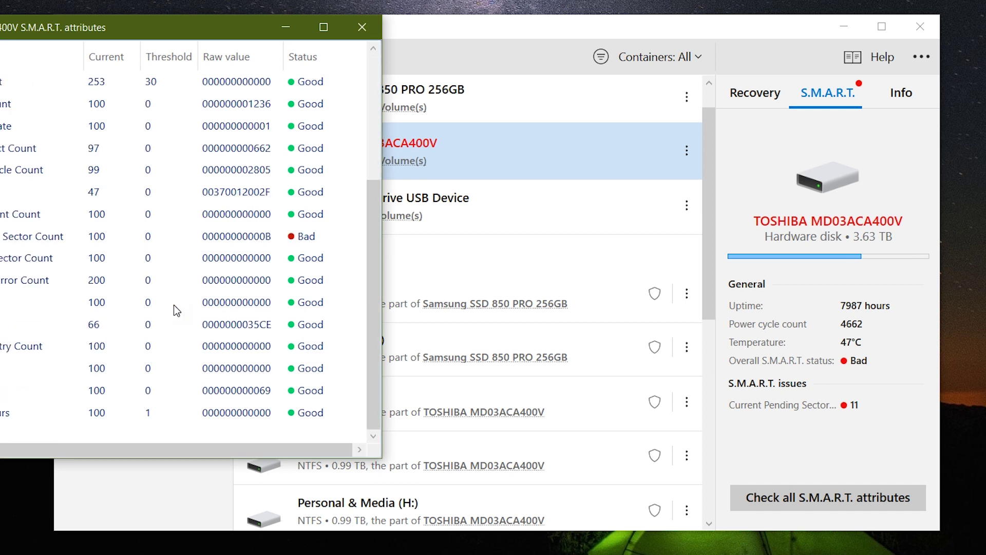
scroll(173, 304, "up", 5)
left_click(362, 26)
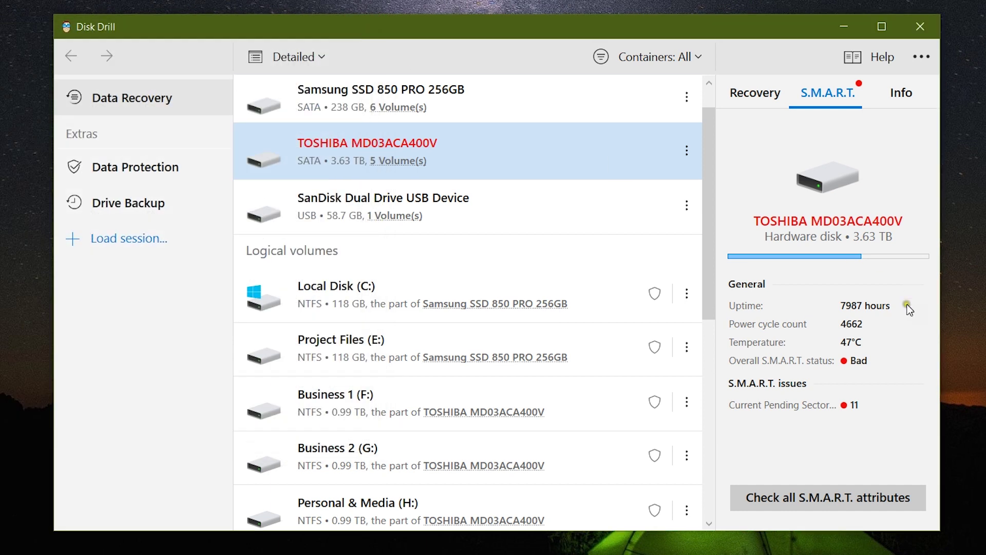
Select the SanDisk Dual Drive, check its recovery methods keeping All recovery methods, then select Samsung SSD 850 PRO
left_click(314, 210)
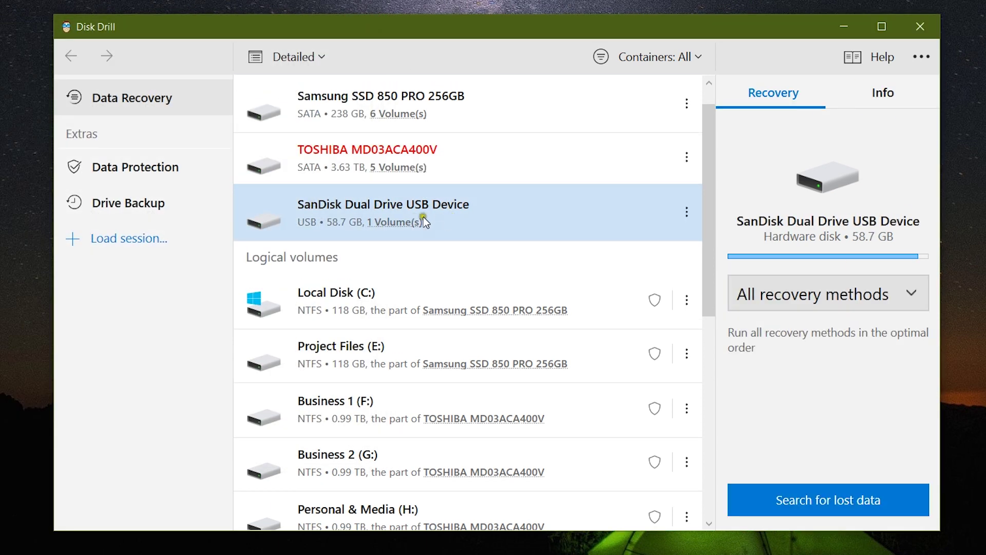
left_click(909, 295)
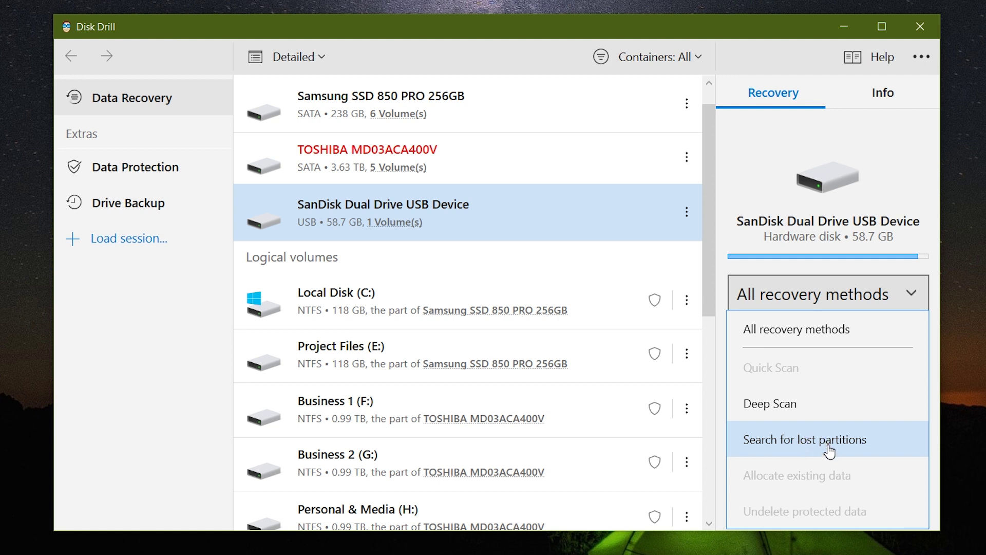
left_click(798, 266)
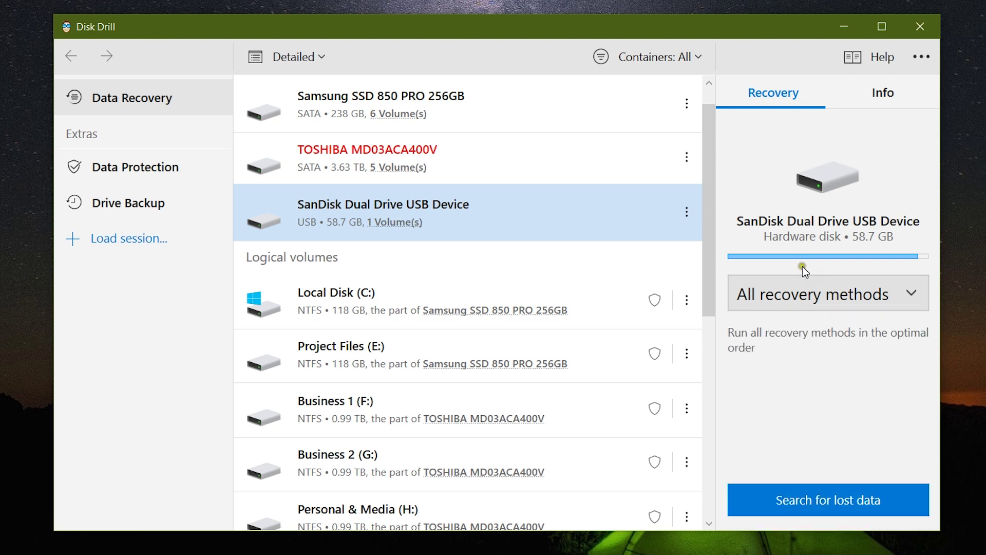
left_click(488, 105)
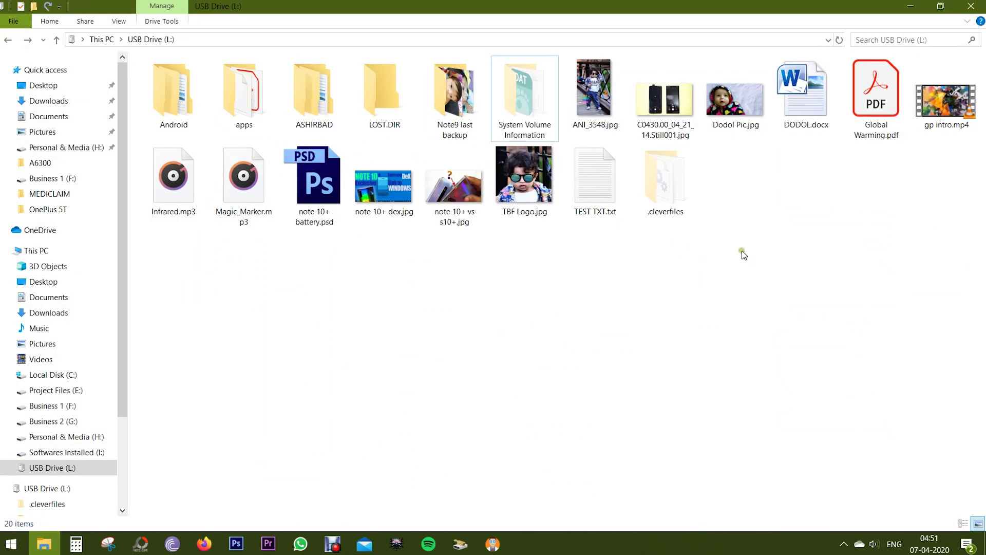
Select 13 files on USB Drive (L:) across two rows and delete them
left_click_drag(625, 264, 148, 148)
left_click_drag(972, 60, 589, 115)
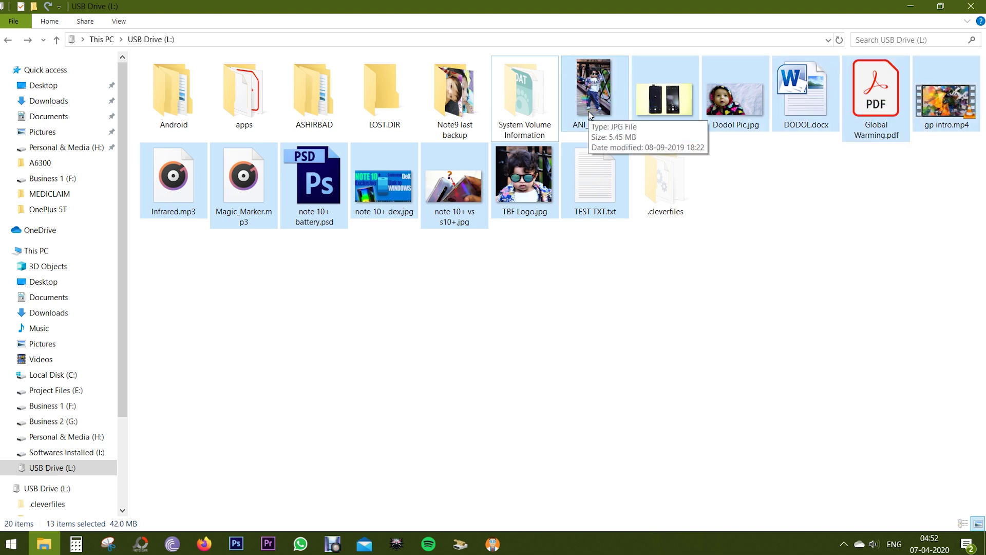
key("Delete")
left_click(540, 283)
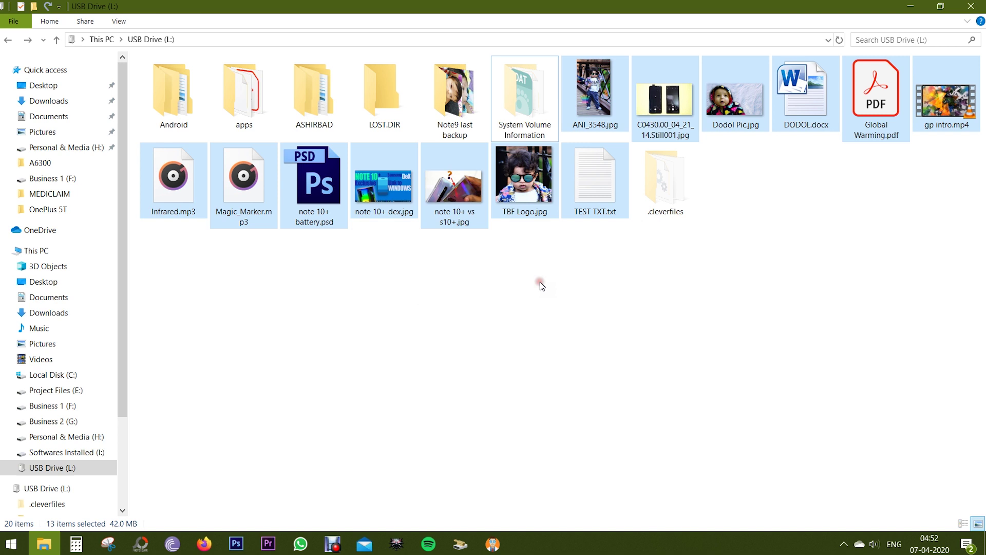
Empty the Recycle Bin from the desktop, permanently deleting its 30 items
left_click(911, 6)
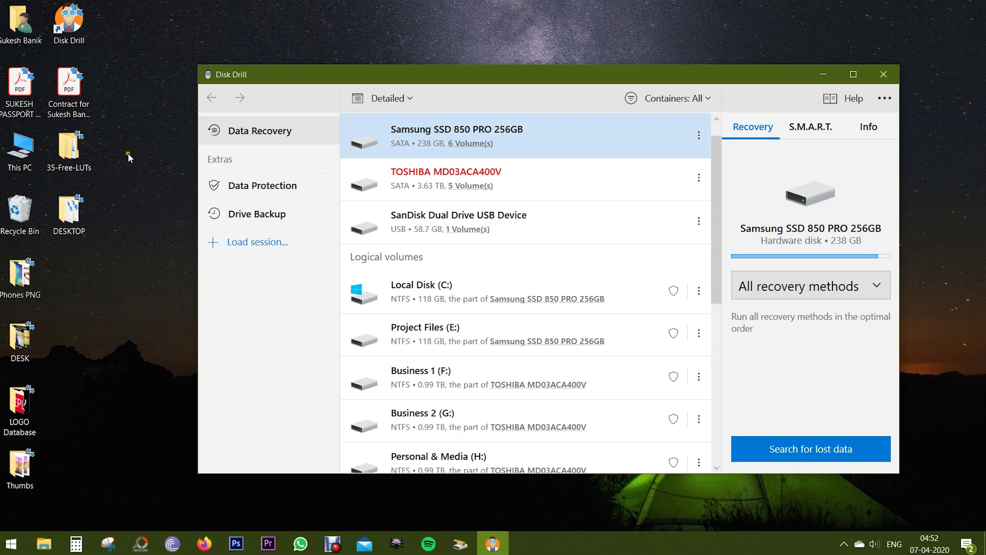
right_click(20, 210)
left_click(36, 246)
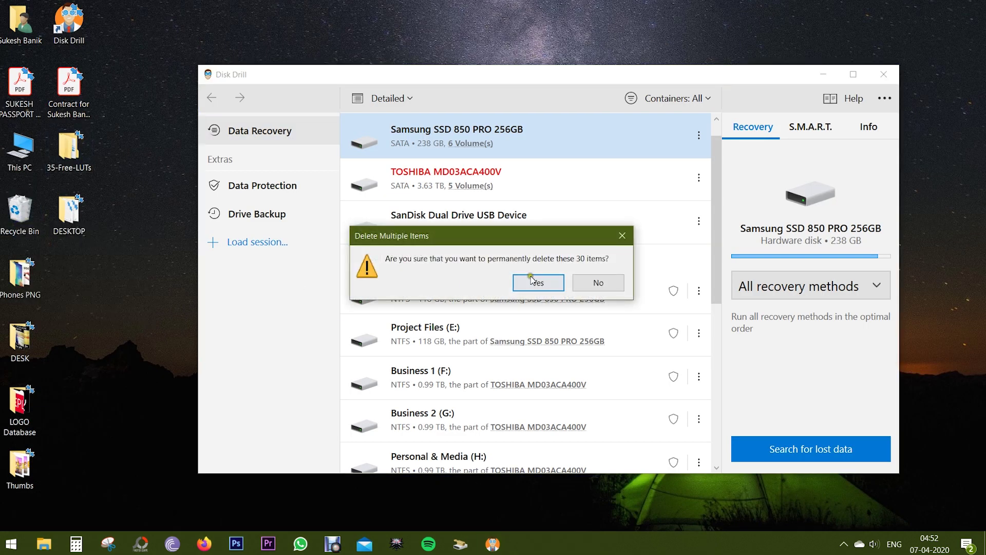
left_click(533, 280)
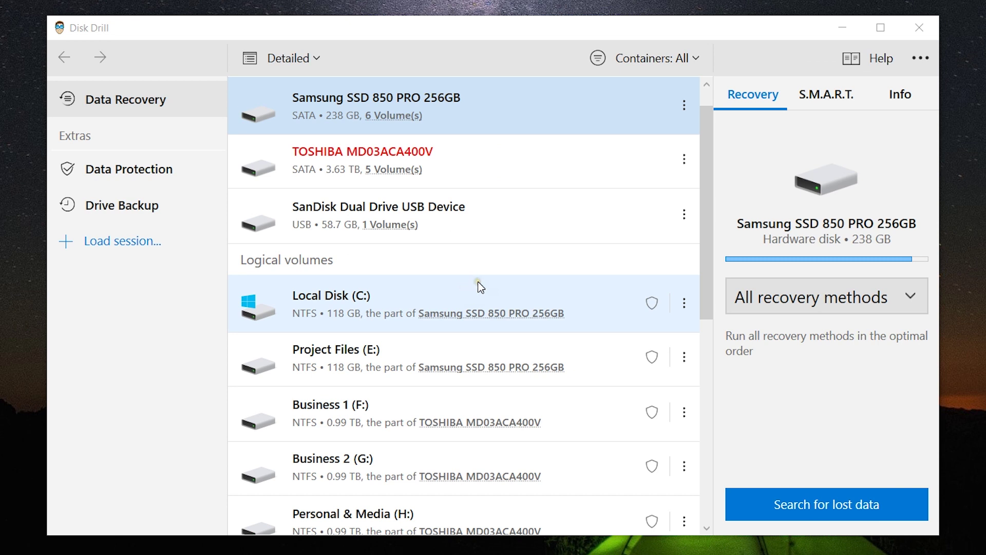
Scan the SanDisk Dual Drive USB Device for lost data using All recovery methods
left_click(450, 226)
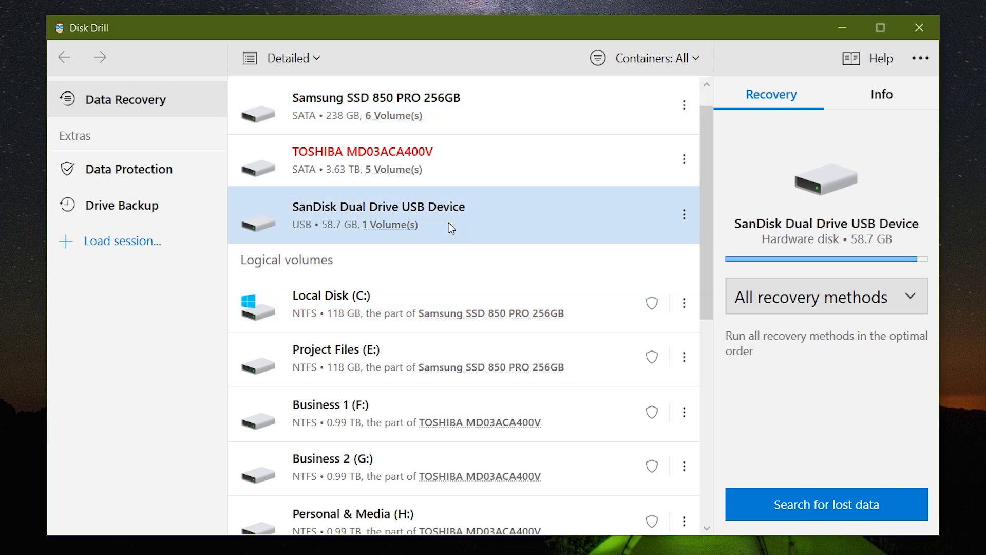
left_click(873, 294)
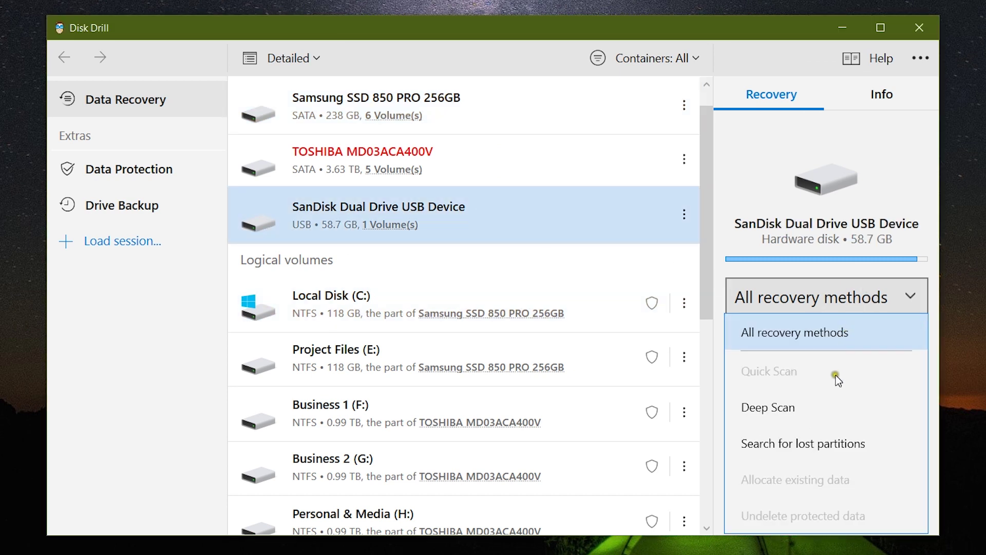
left_click(852, 331)
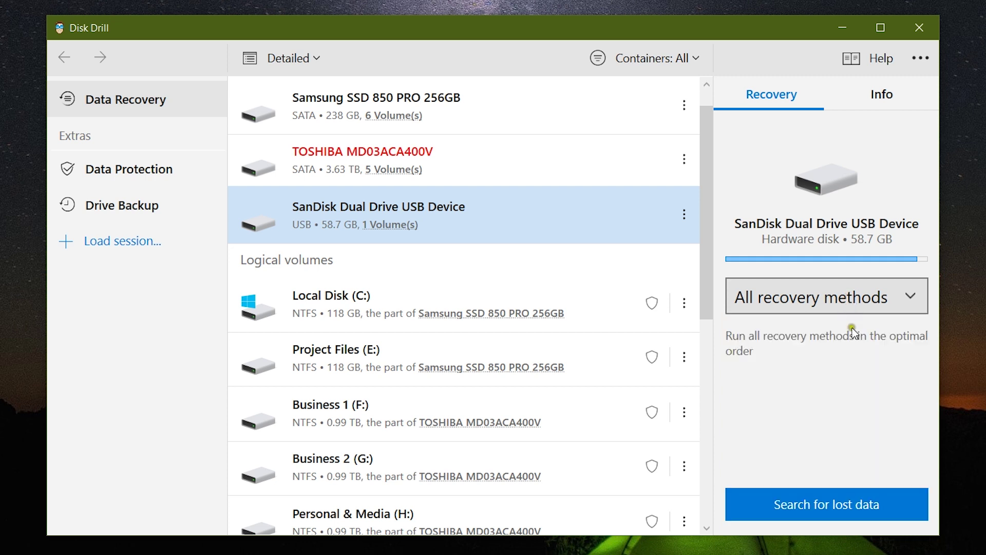
left_click(832, 509)
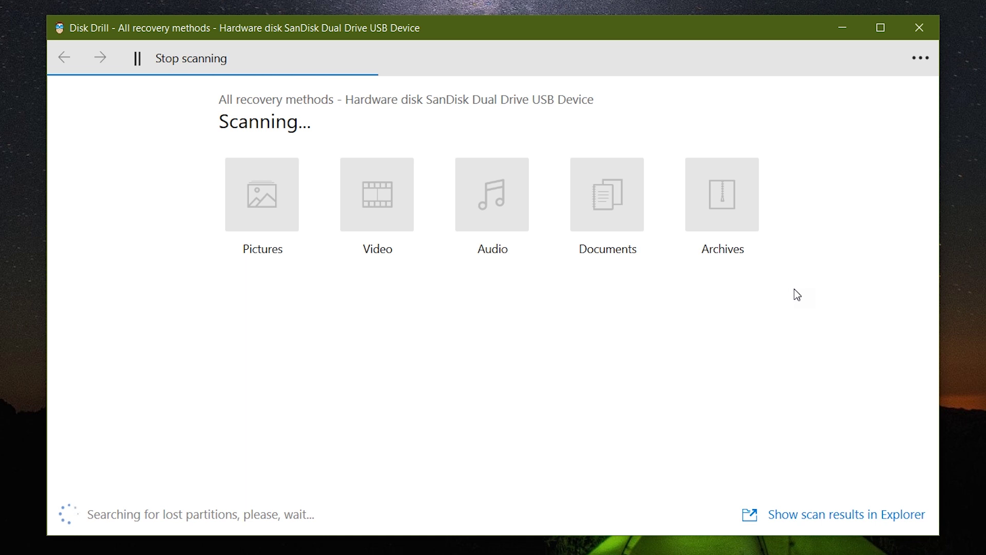
Briefly pause and resume the SanDisk scan, then dismiss the 'No need to wait' tip
left_click(216, 67)
left_click(216, 67)
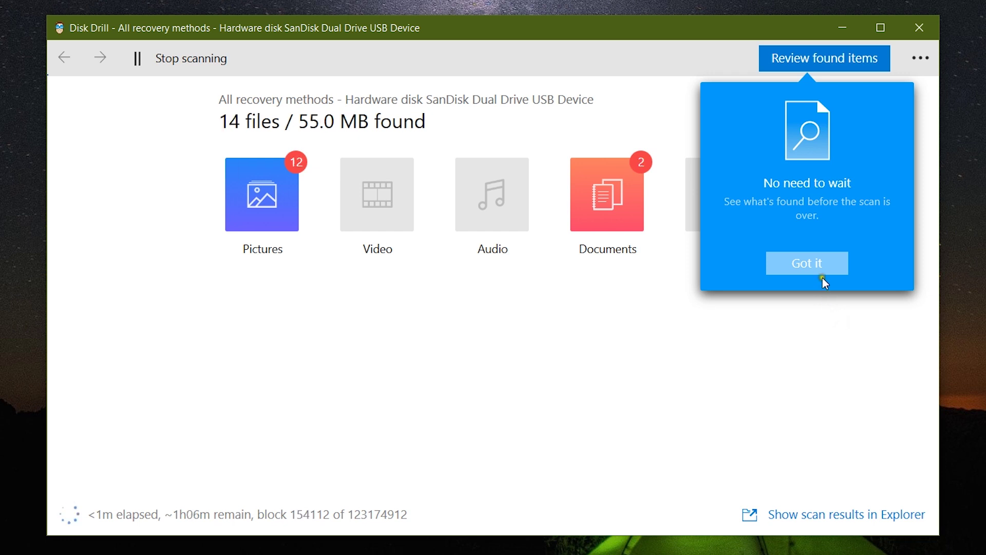
left_click(807, 263)
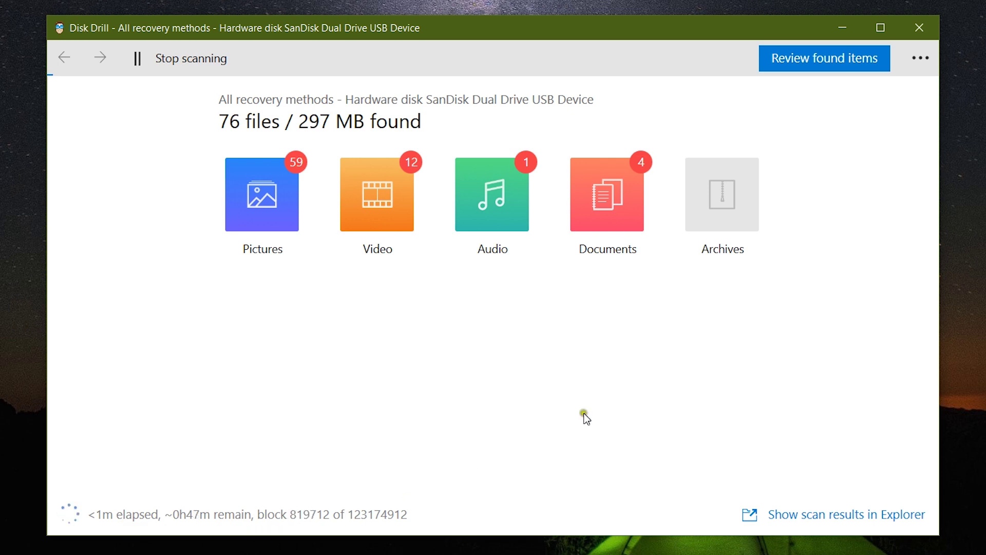
Review found items, dismiss the tips, and expand Reconstructed > Pictures > psd
left_click(821, 60)
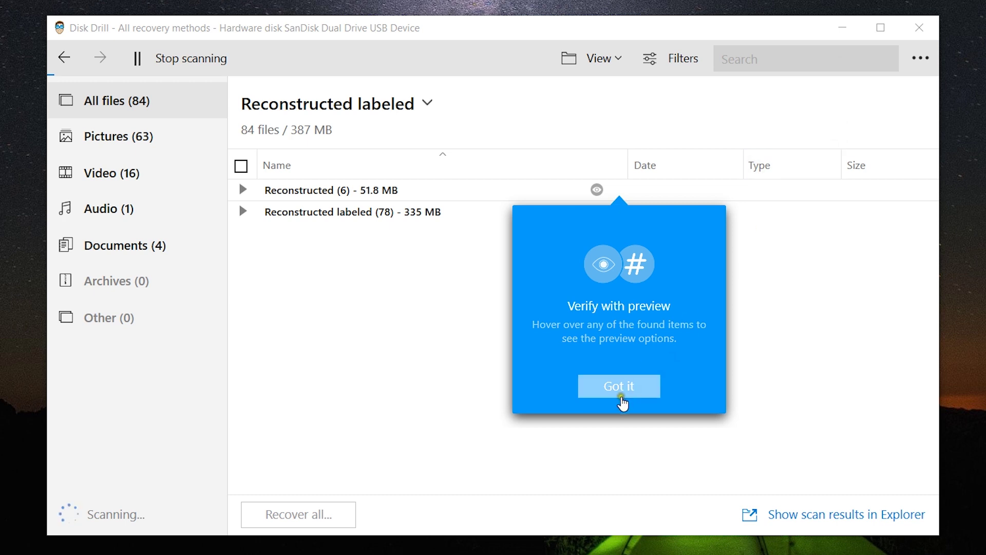
left_click(623, 393)
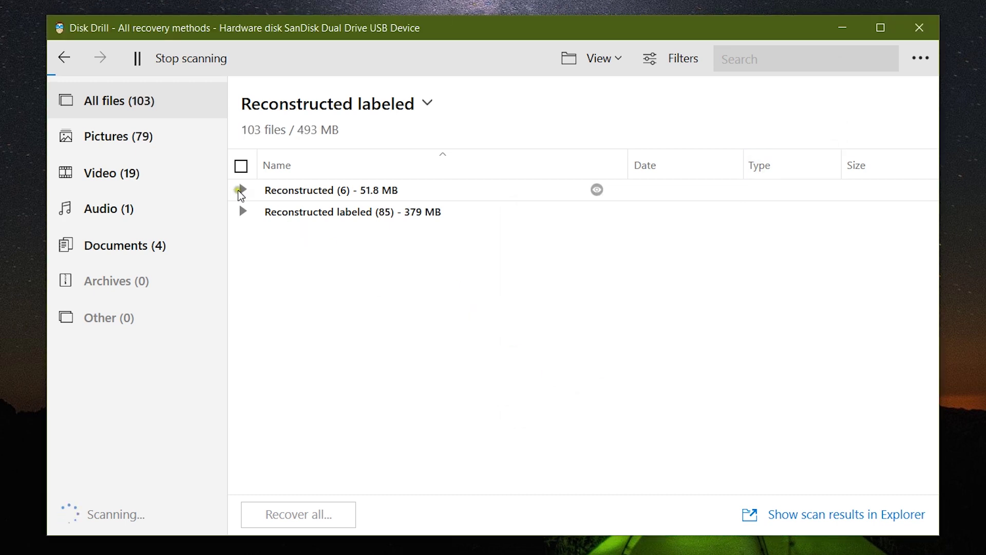
left_click(243, 190)
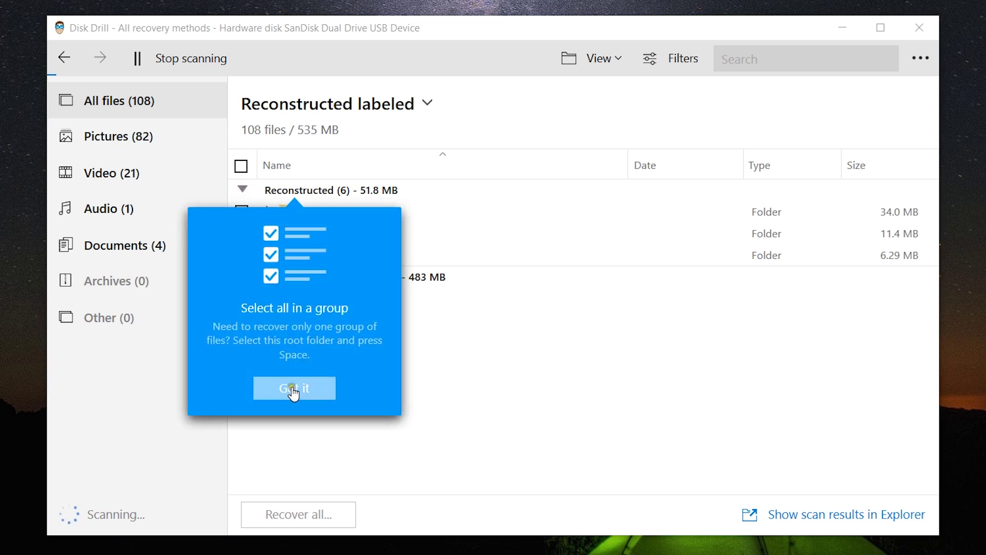
left_click(291, 394)
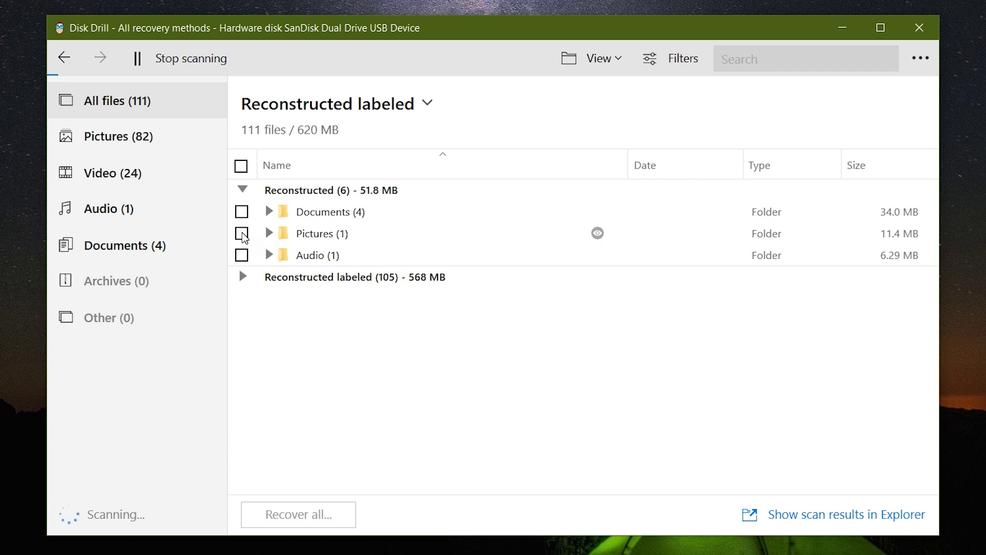
left_click(269, 234)
left_click(274, 256)
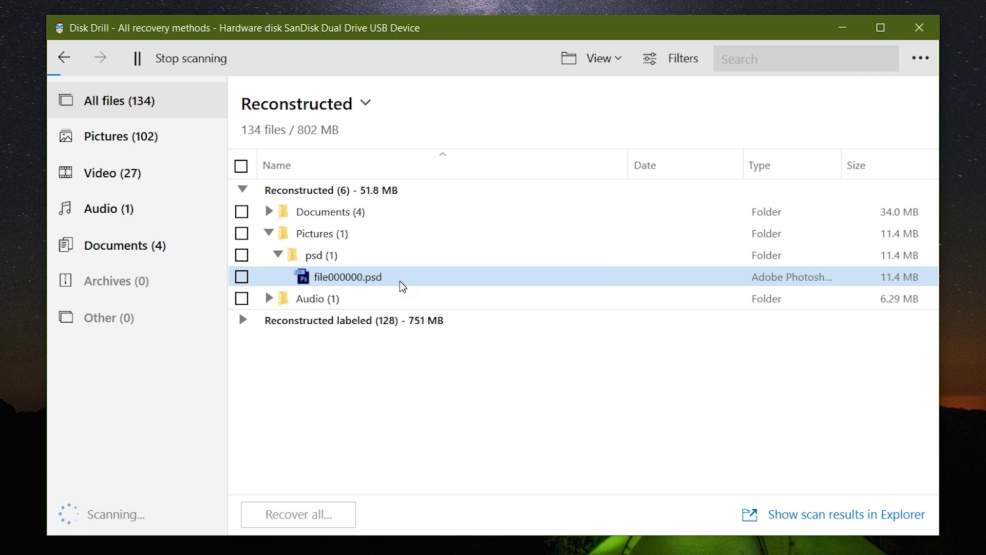
Expand Audio > mp3, select file000000.mp3, collapse Pictures, and stop the scan
left_click(269, 299)
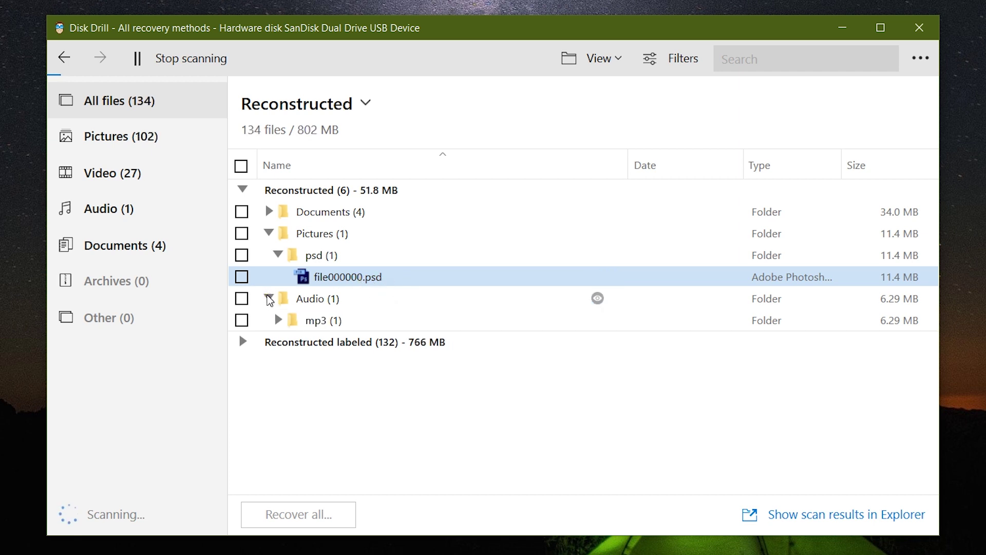
left_click(277, 320)
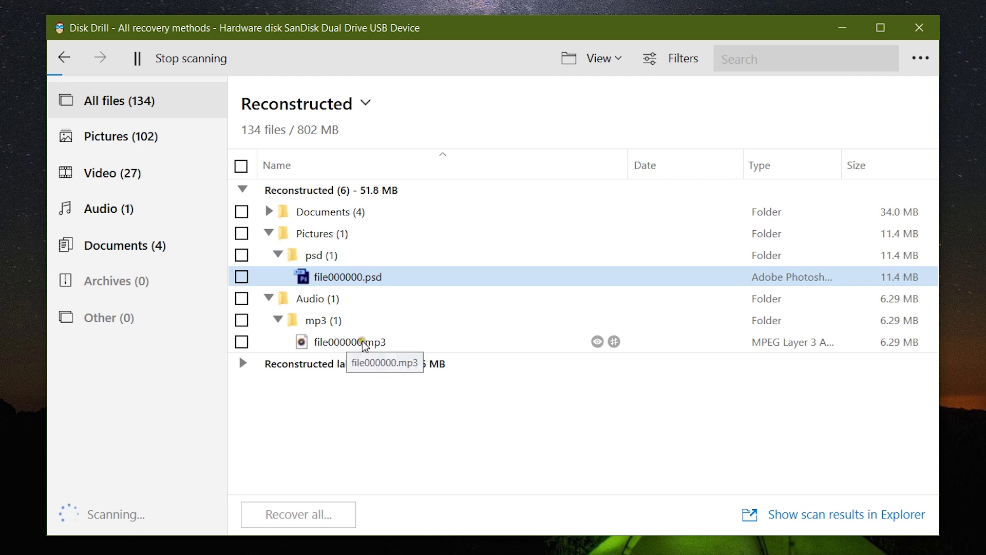
left_click(327, 344)
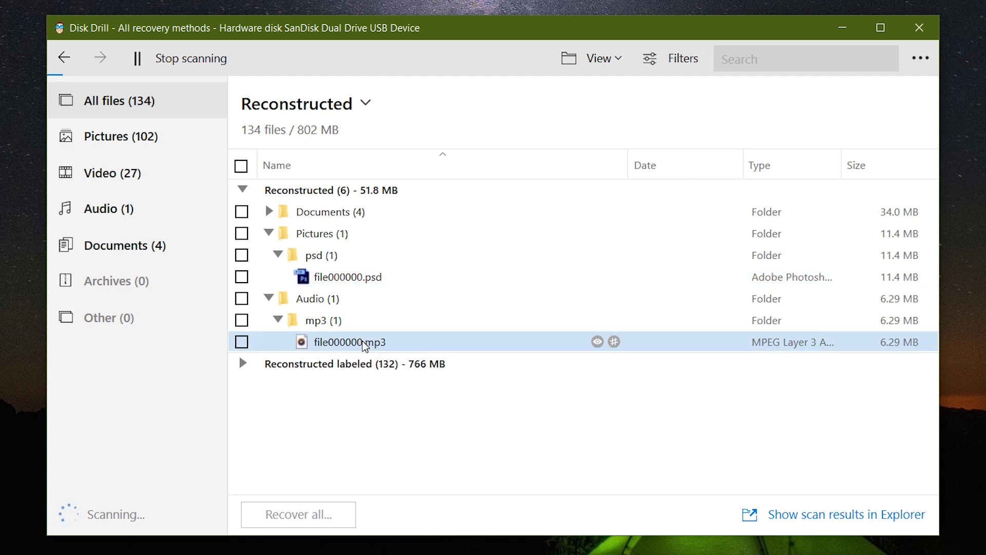
left_click(269, 233)
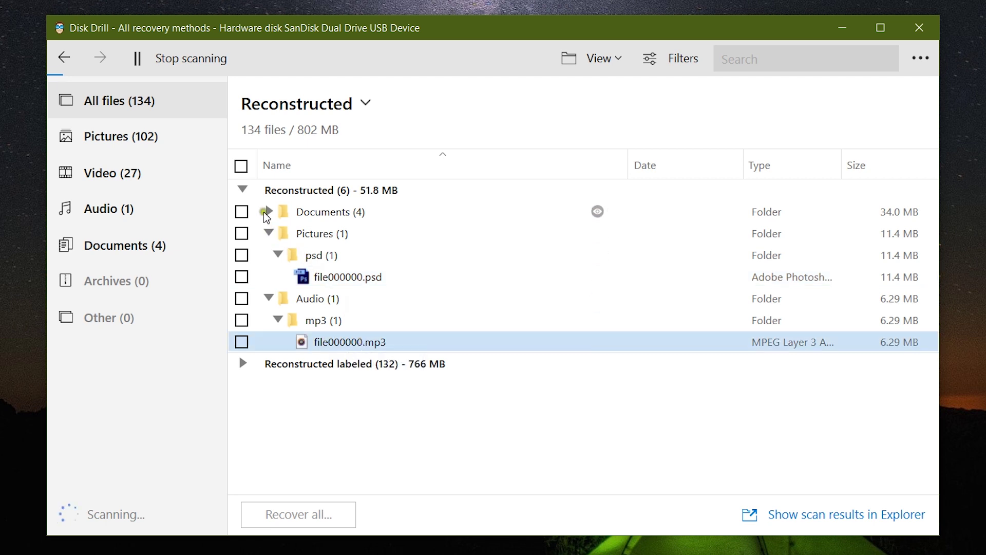
left_click(178, 73)
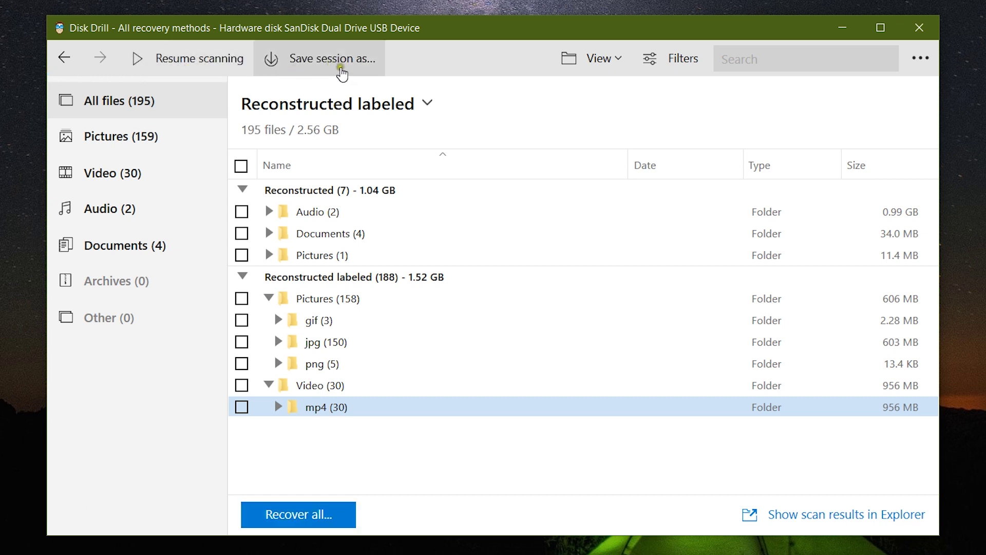
Save the paused SanDisk scan session as a .ddwscan file on the Desktop via Save session as
left_click(350, 63)
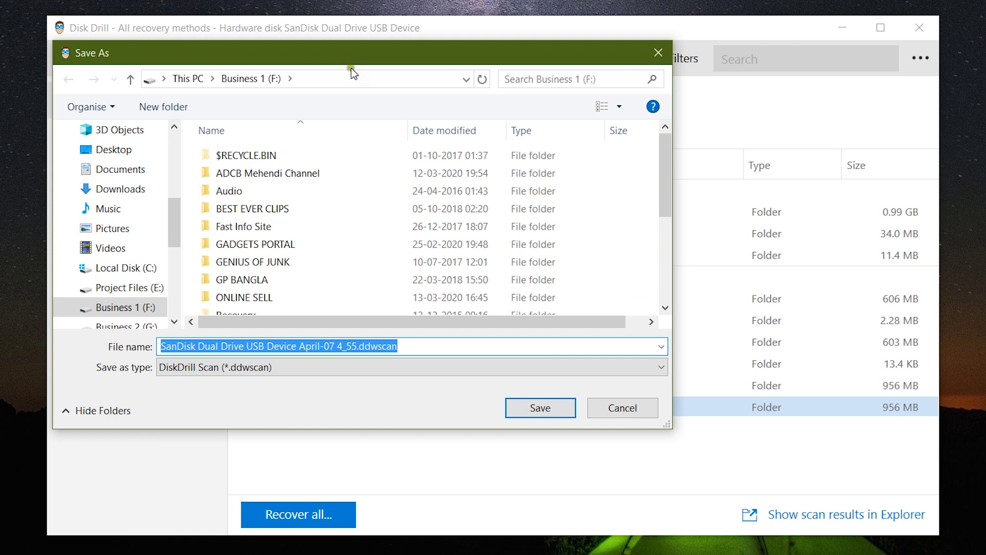
left_click(124, 152)
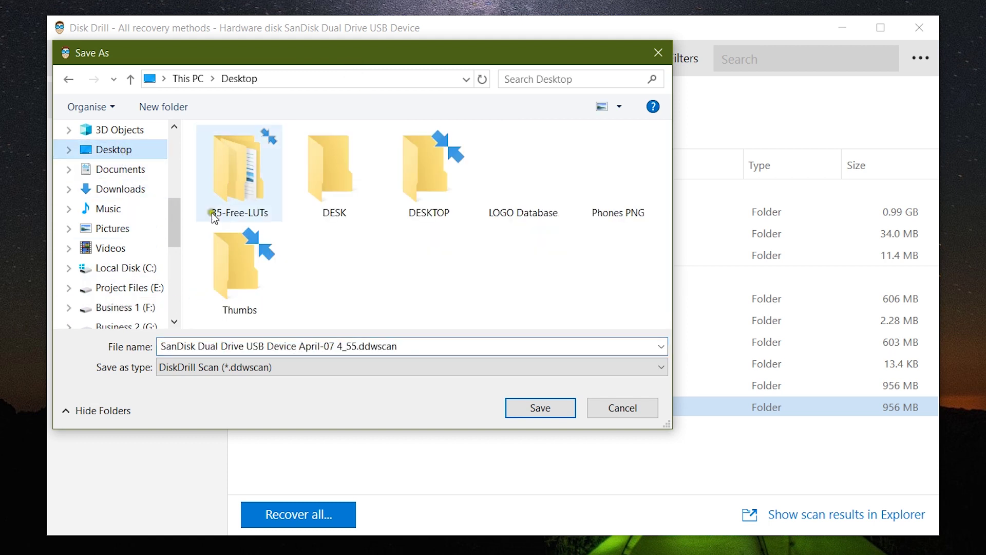
left_click(540, 409)
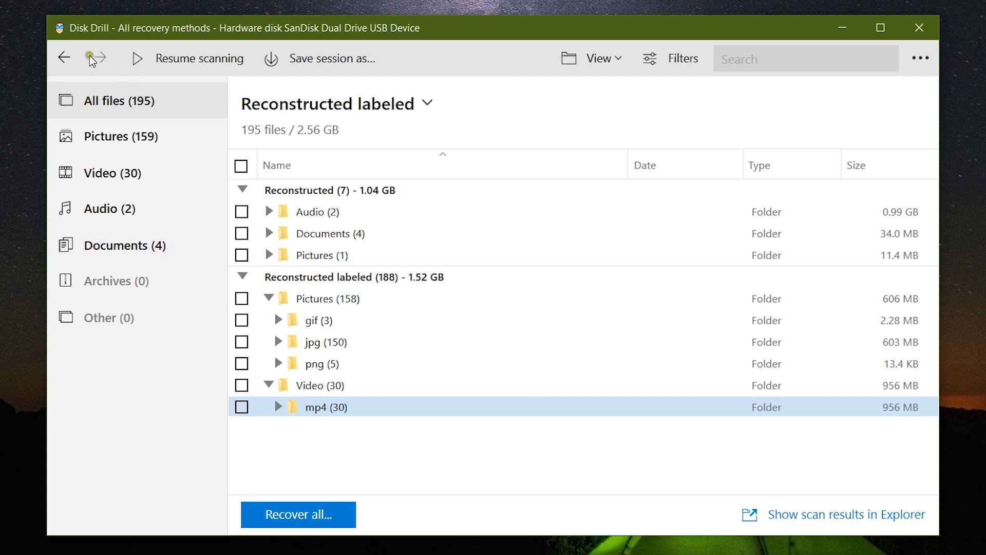
Resume scanning, expand Found files > USB Drive (L), and preview TBF Logo.jpg
left_click(64, 57)
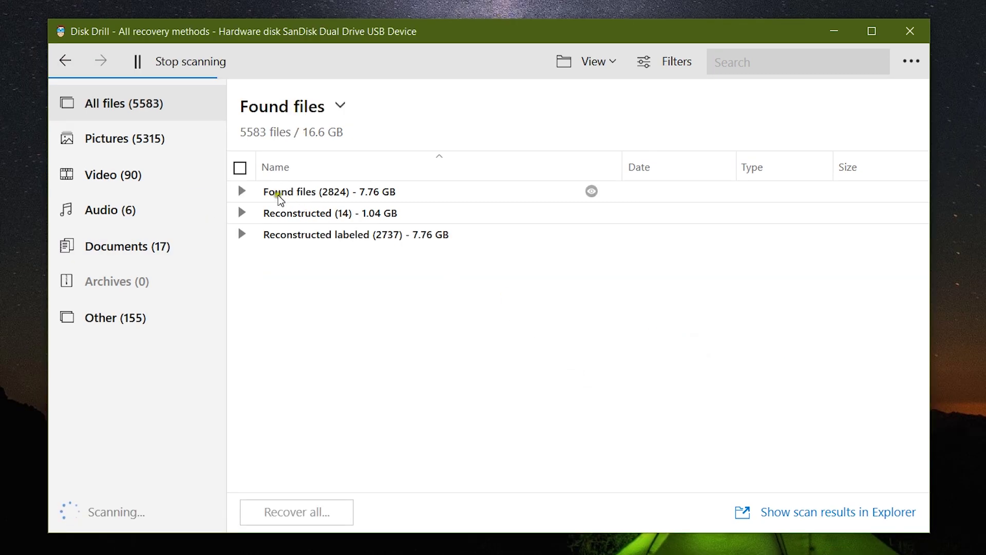
left_click(243, 191)
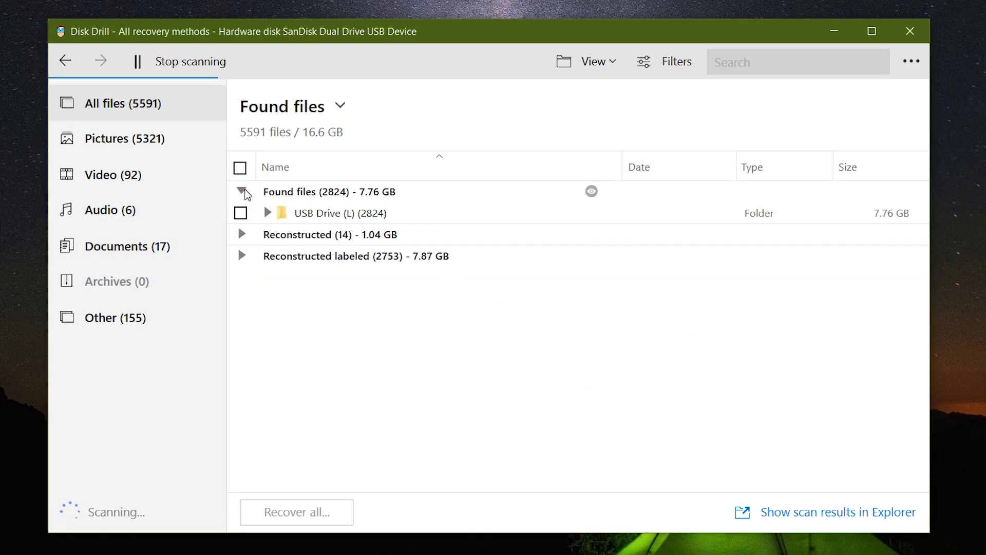
left_click(266, 212)
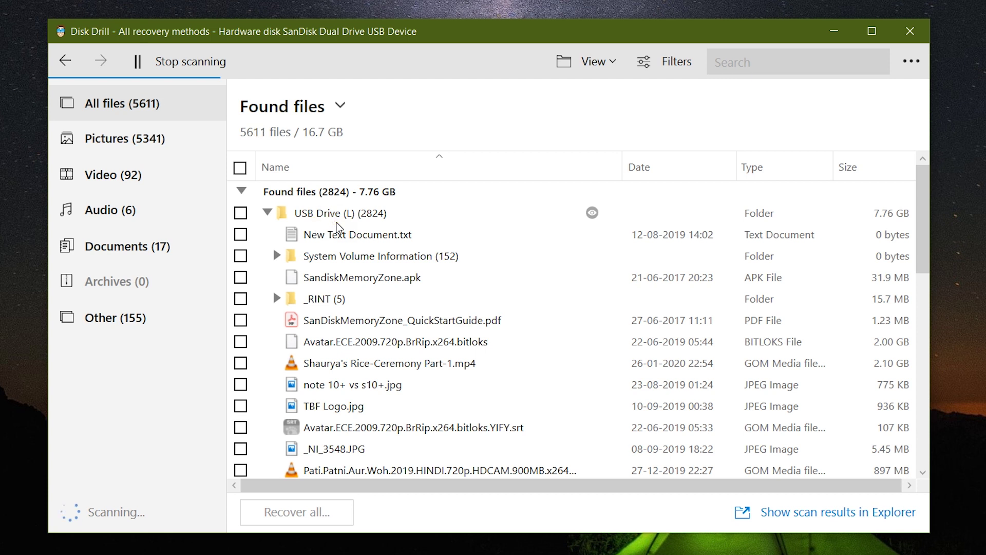
scroll(337, 223, "down", 2)
left_click(321, 279)
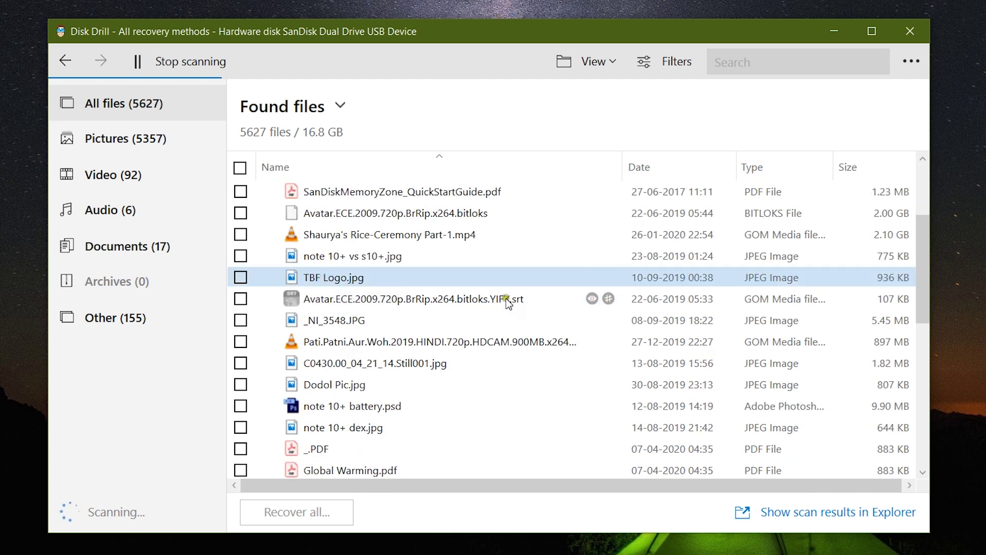
left_click(566, 282)
left_click(592, 278)
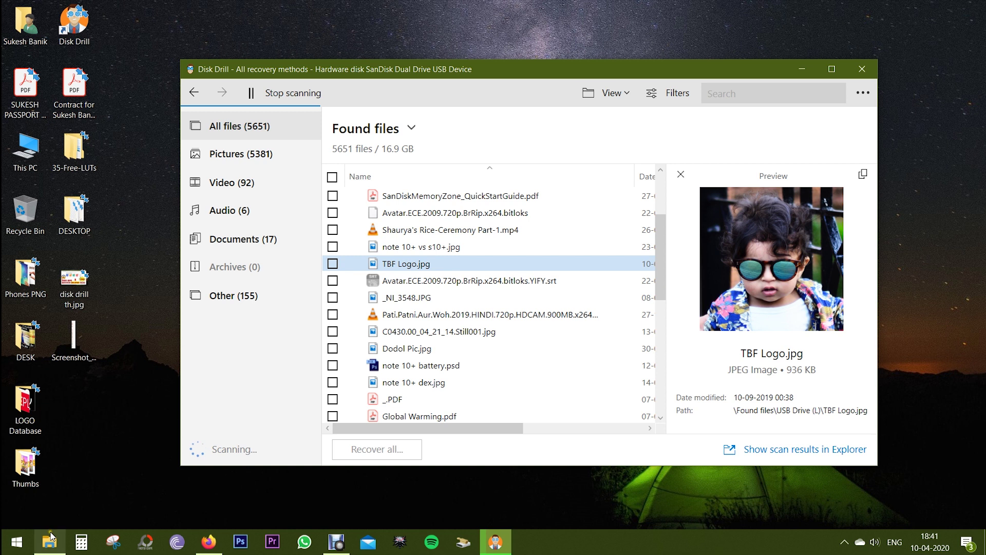
left_click(49, 542)
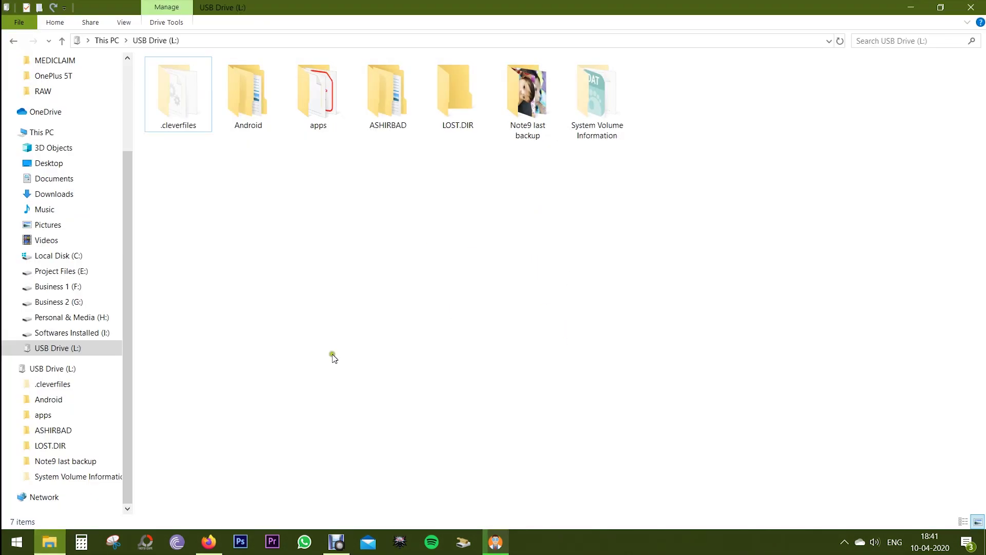
left_click(60, 543)
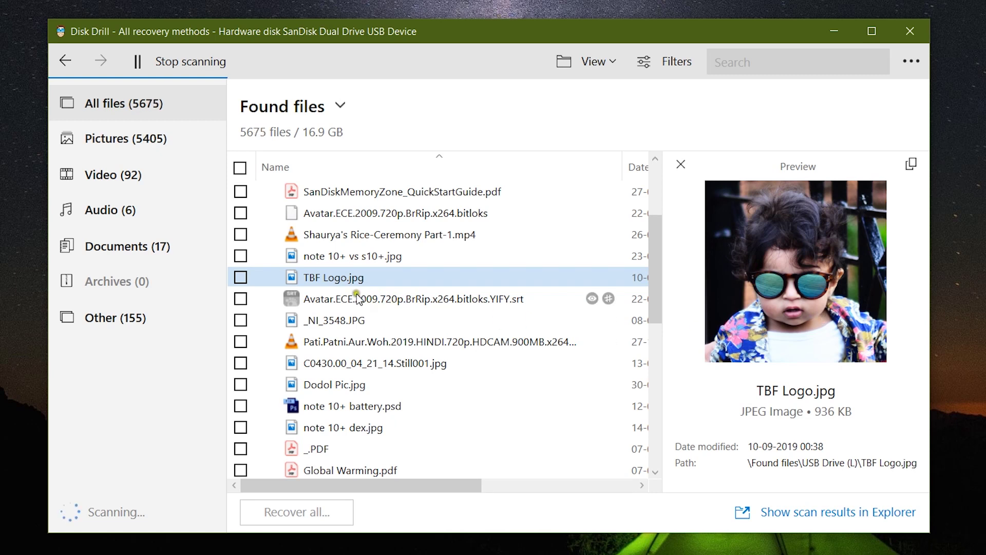
Preview the found images note 10+ vs s10+.jpg, Dodol Pic.jpg and note 10+ dex.jpg
left_click(320, 256)
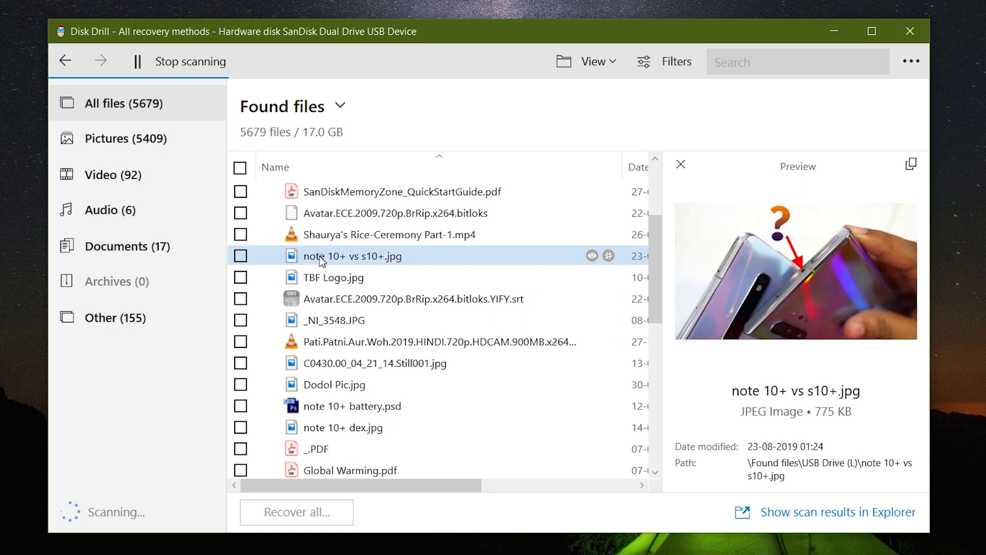
left_click(331, 388)
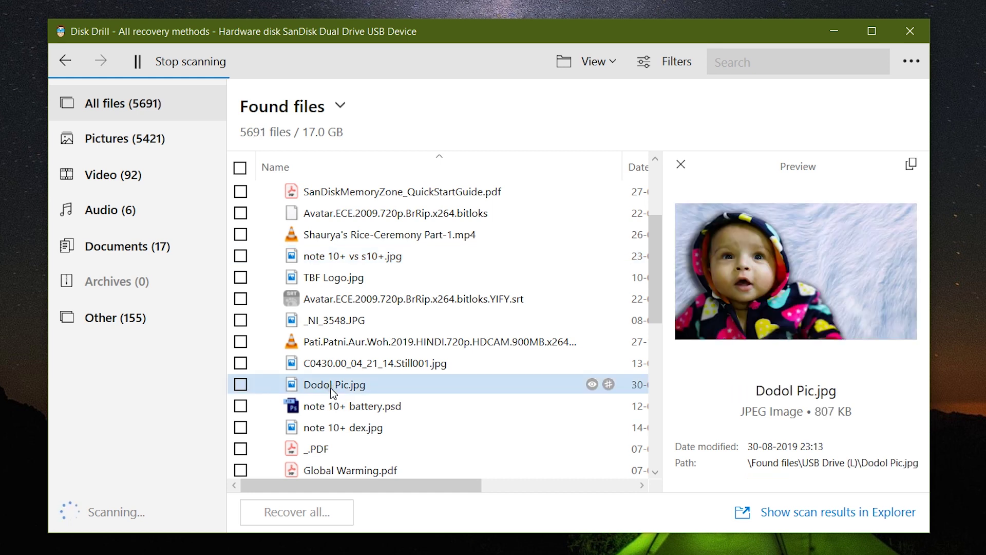
scroll(330, 383, "down", 1)
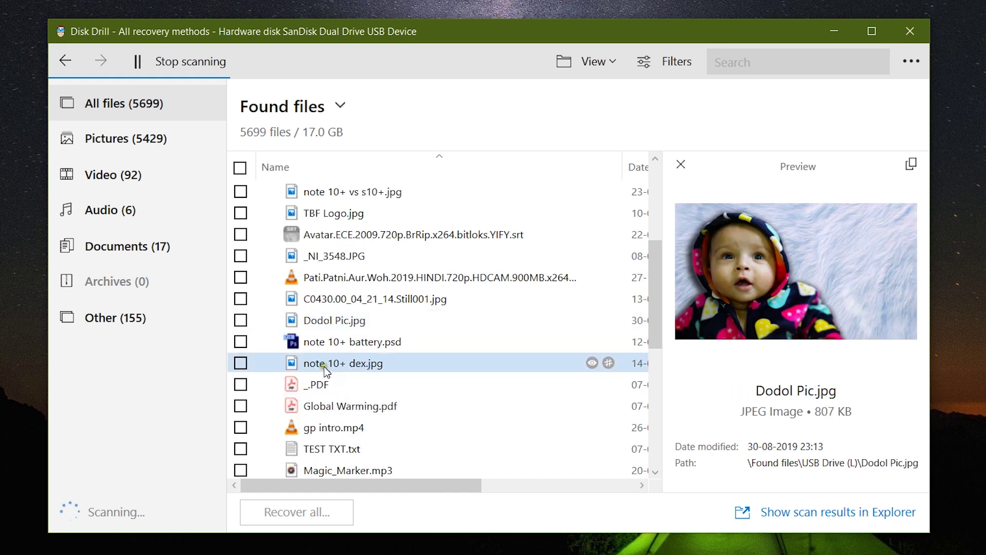
left_click(325, 366)
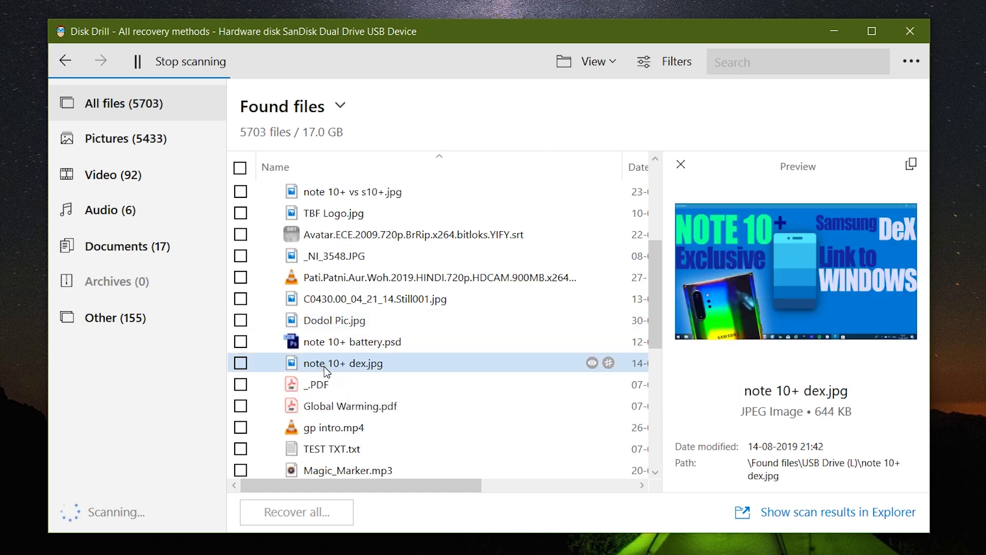
Preview Global Warming.pdf and page forward through two pages
left_click(317, 407)
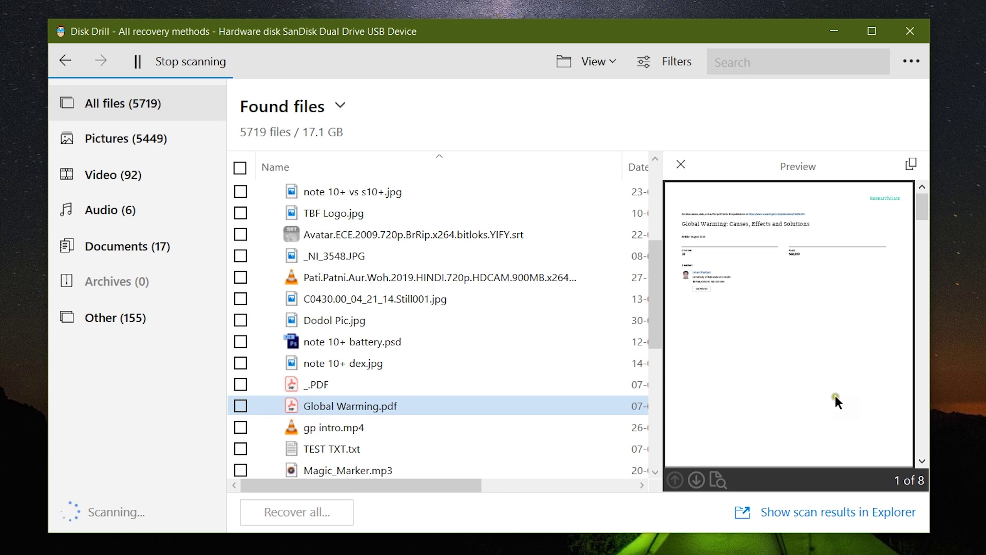
left_click(696, 480)
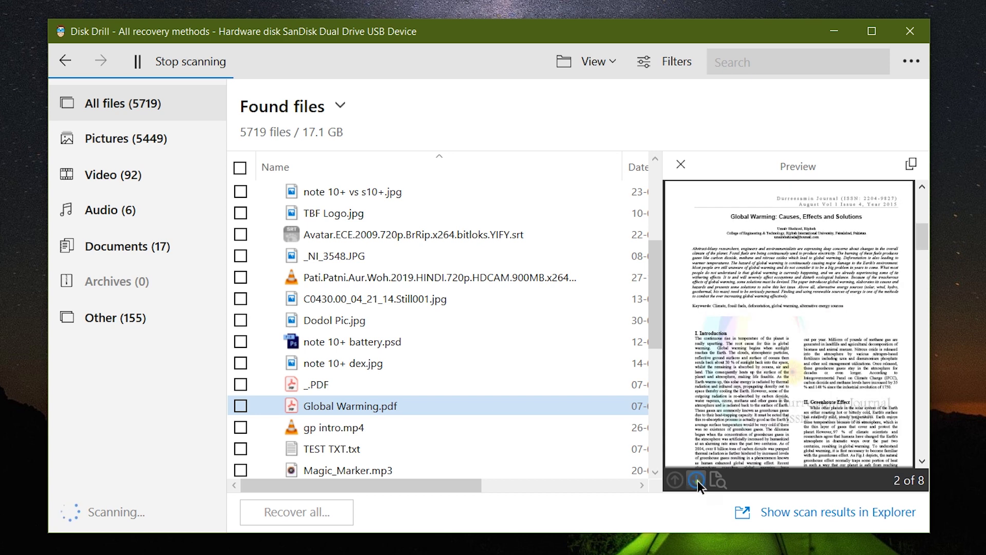
left_click(697, 480)
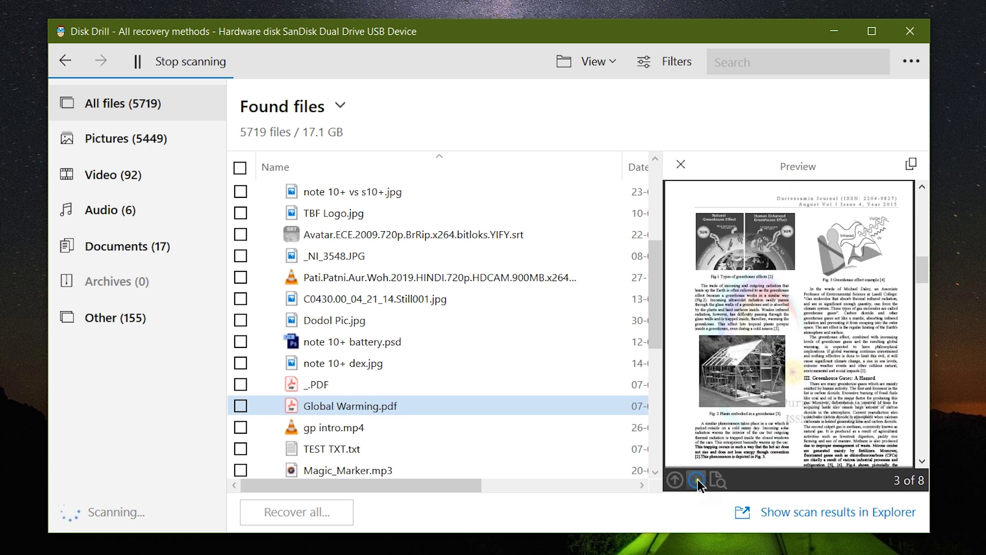
Play the gp intro.mp4 video preview, then preview TEST TXT.txt's text
left_click(322, 433)
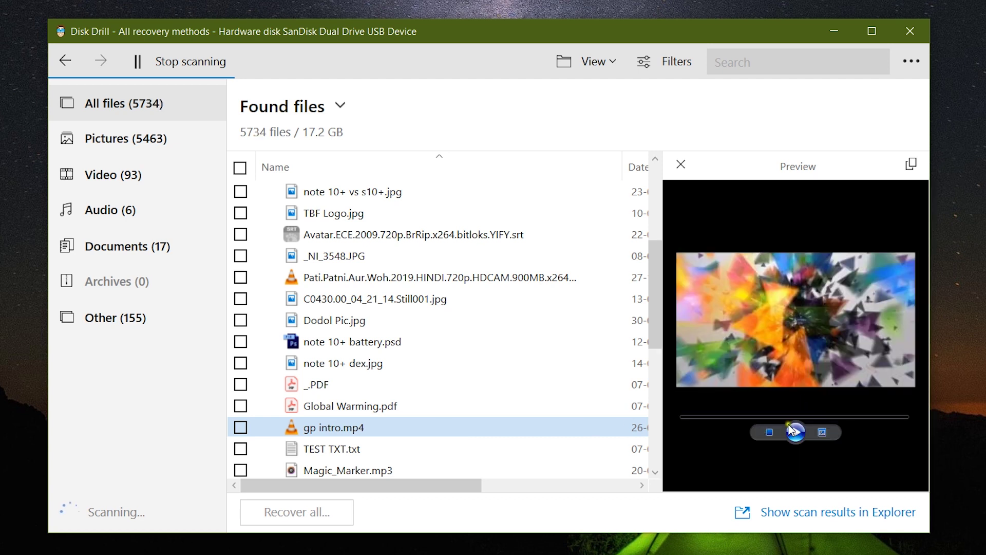
left_click(795, 433)
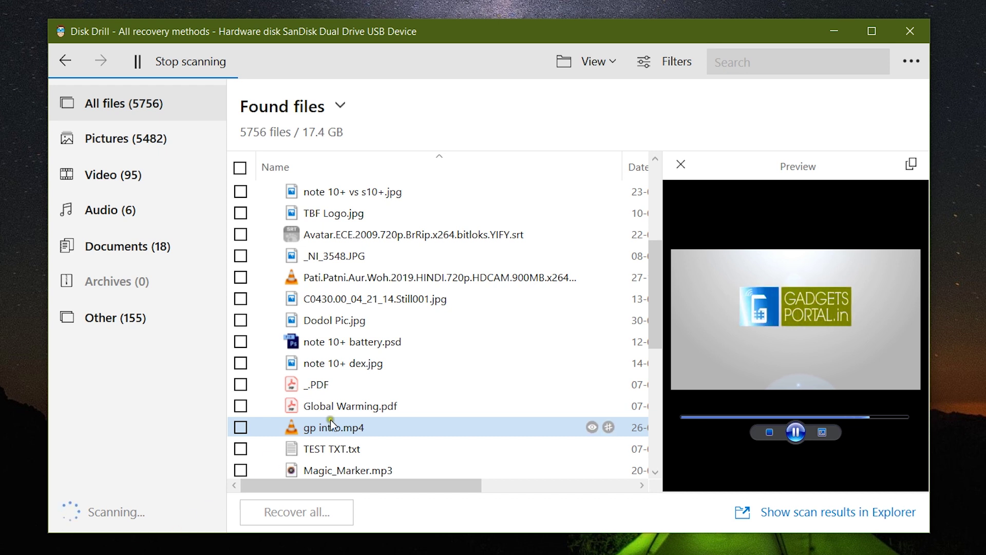
scroll(331, 427, "down", 1)
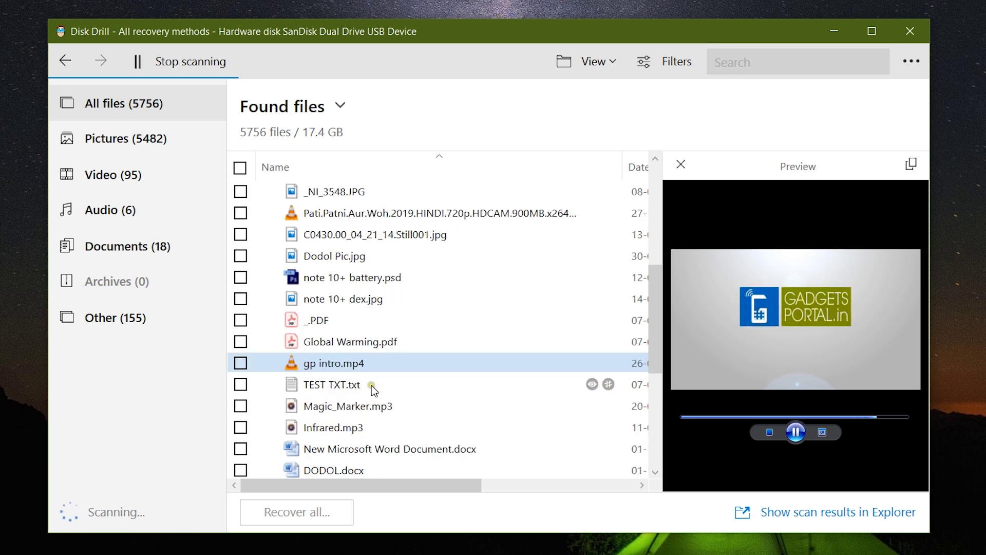
left_click(322, 384)
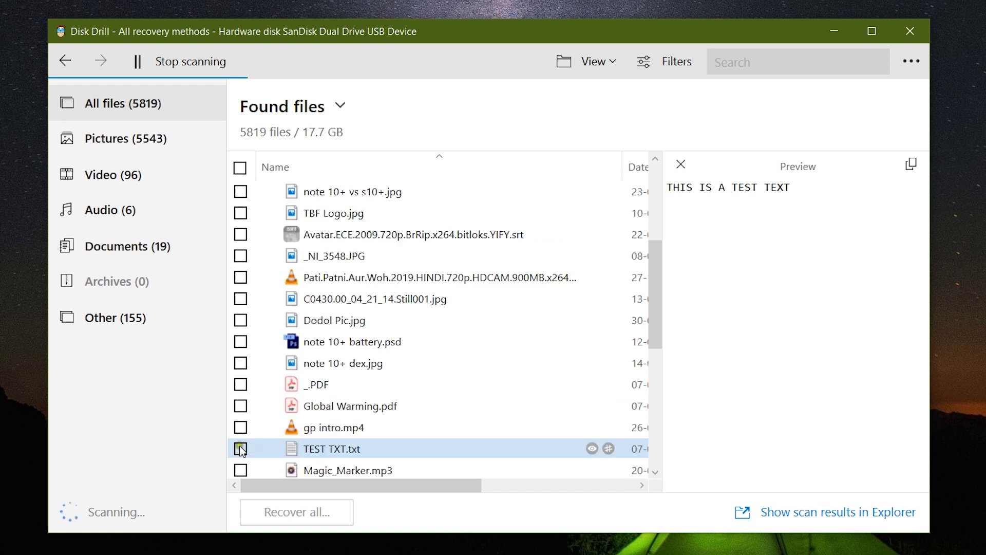
Tick six files for recovery: TEST TXT.txt, TBF Logo.jpg, note 10+ vs s10+.jpg, note 10+ battery.psd, two New documents
left_click(241, 448)
left_click(241, 426)
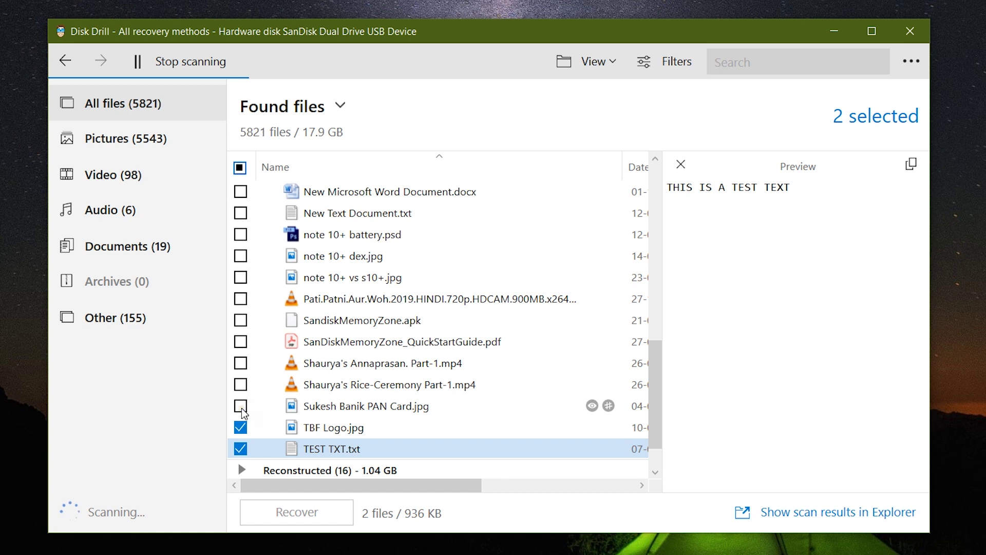
left_click(241, 408)
left_click(241, 407)
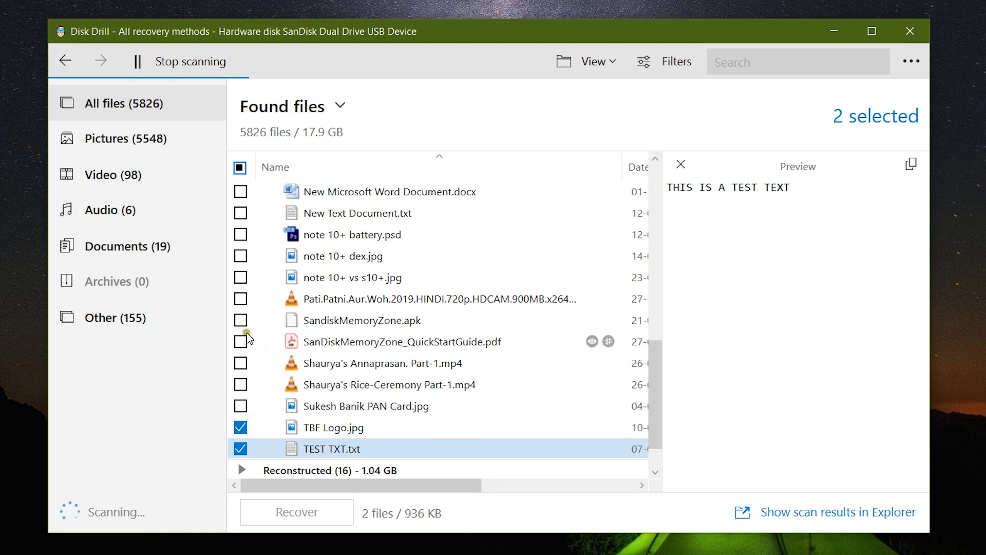
left_click(241, 277)
left_click(241, 234)
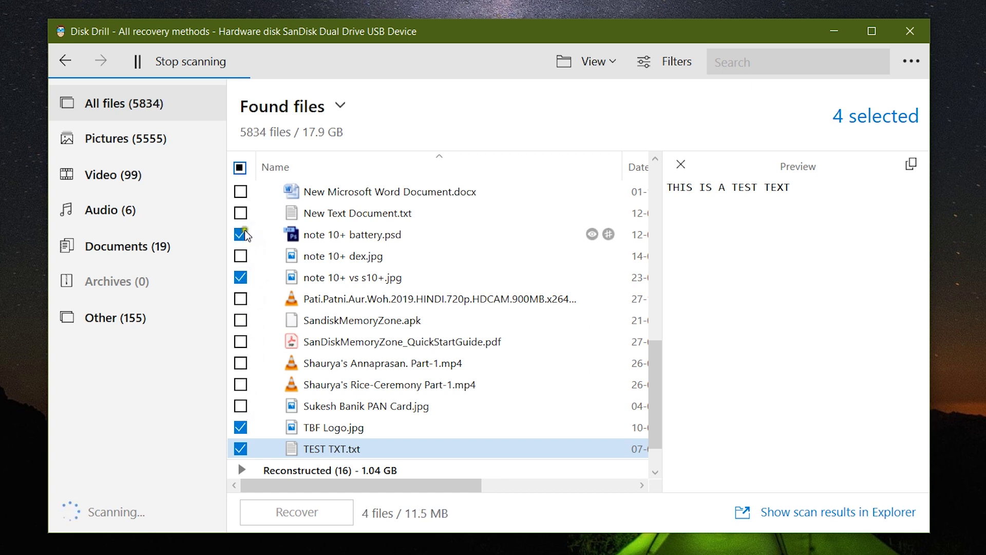
left_click(241, 191)
left_click(241, 213)
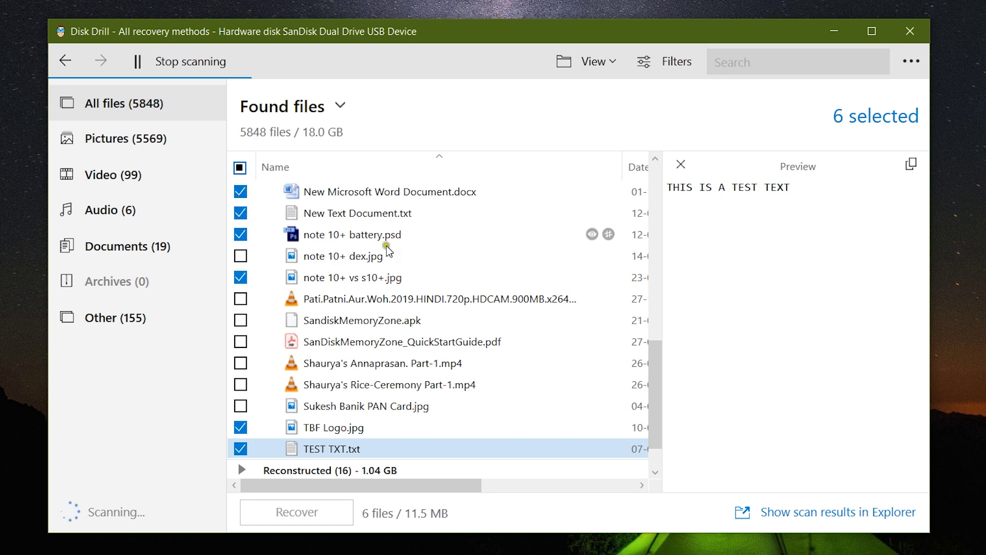
Stop the scan and recover the six marked files to the Desktop
left_click(134, 61)
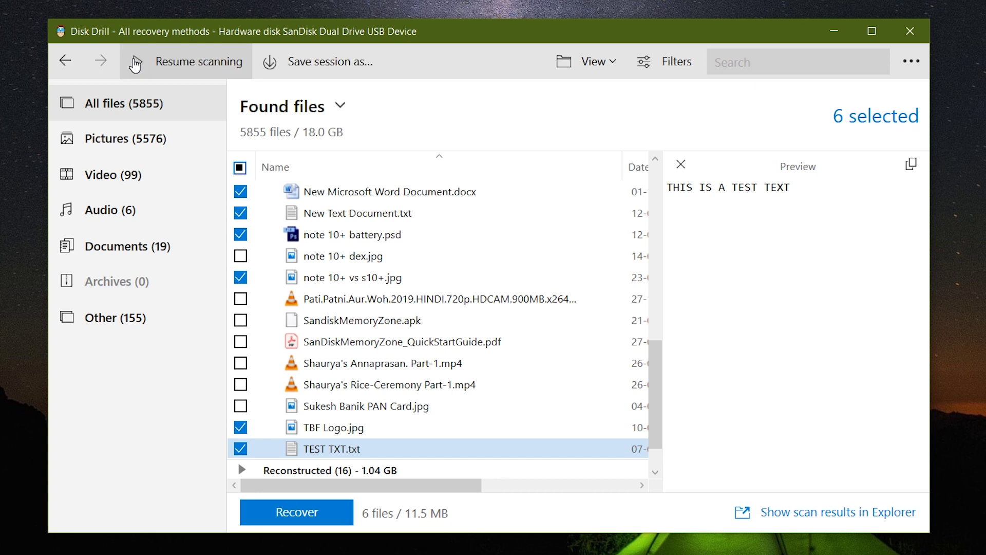
left_click(301, 513)
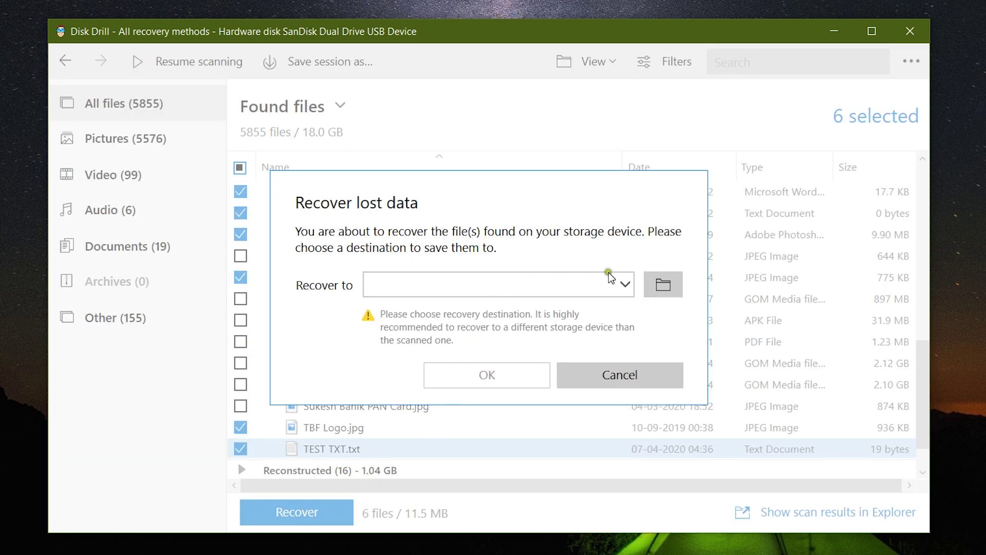
left_click(660, 288)
left_click(464, 386)
left_click(499, 366)
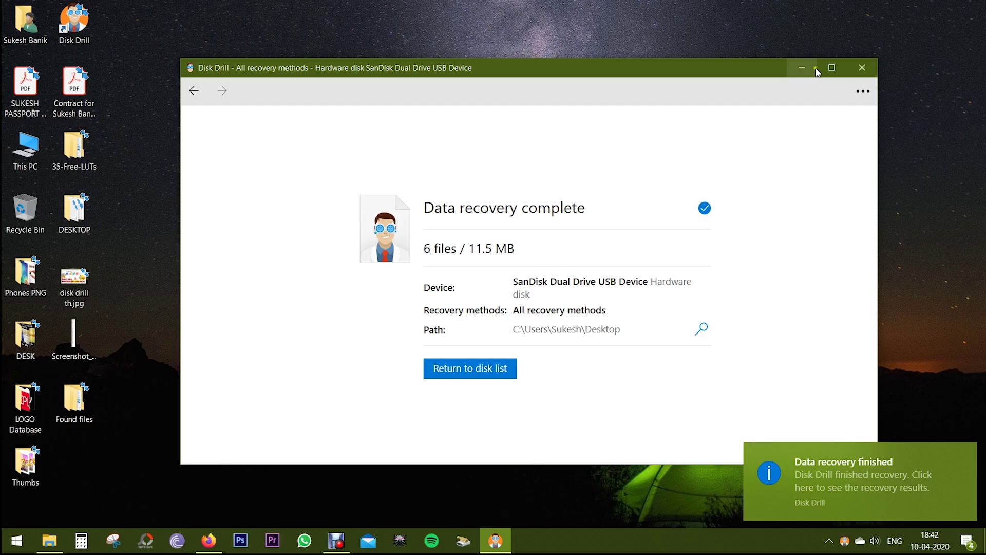
Open the recovered Found files > USB Drive (L) folder on the desktop and view the recovered images
left_click(834, 31)
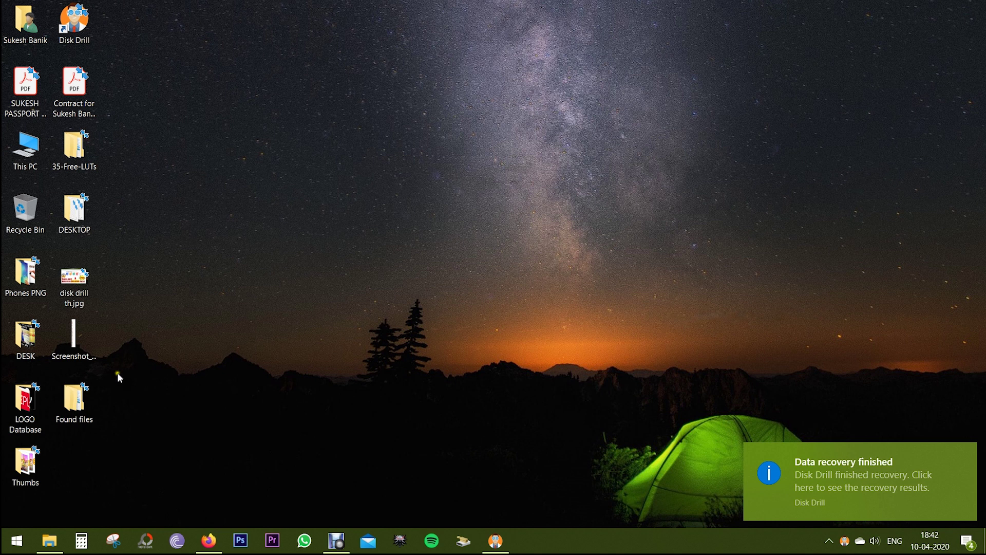
double_click(73, 405)
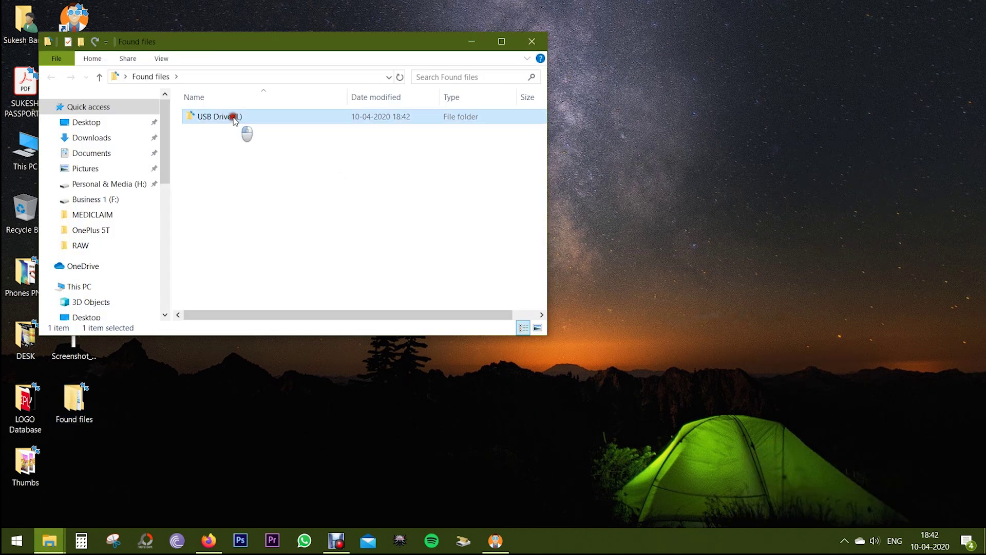
double_click(231, 115)
left_click_drag(326, 39, 608, 105)
left_click(832, 392)
double_click(807, 196)
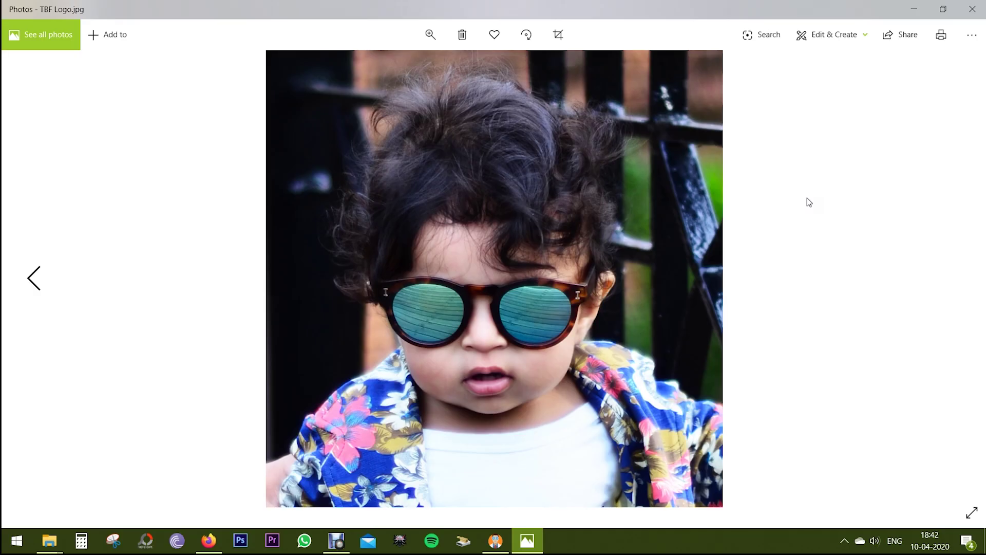
left_click(40, 281)
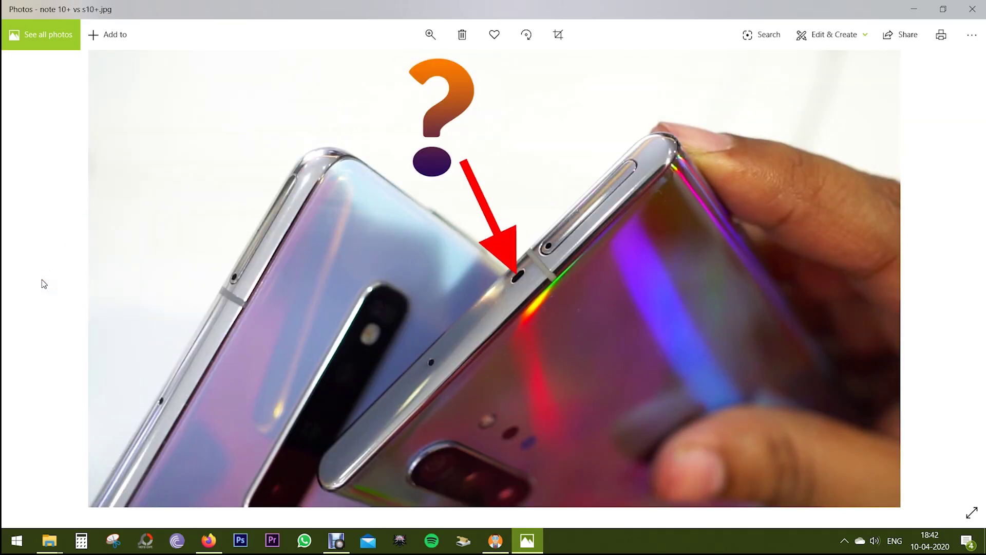
left_click(957, 278)
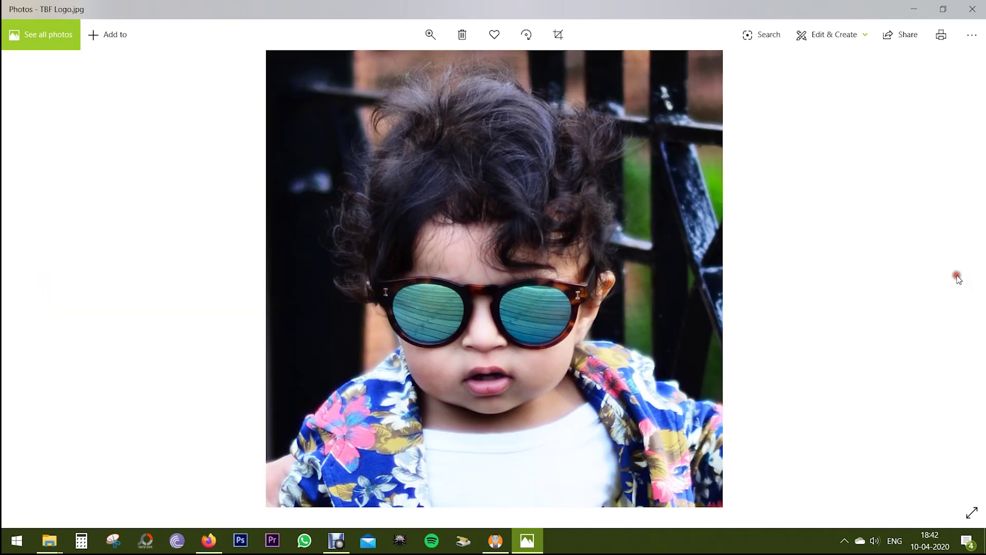
left_click(973, 9)
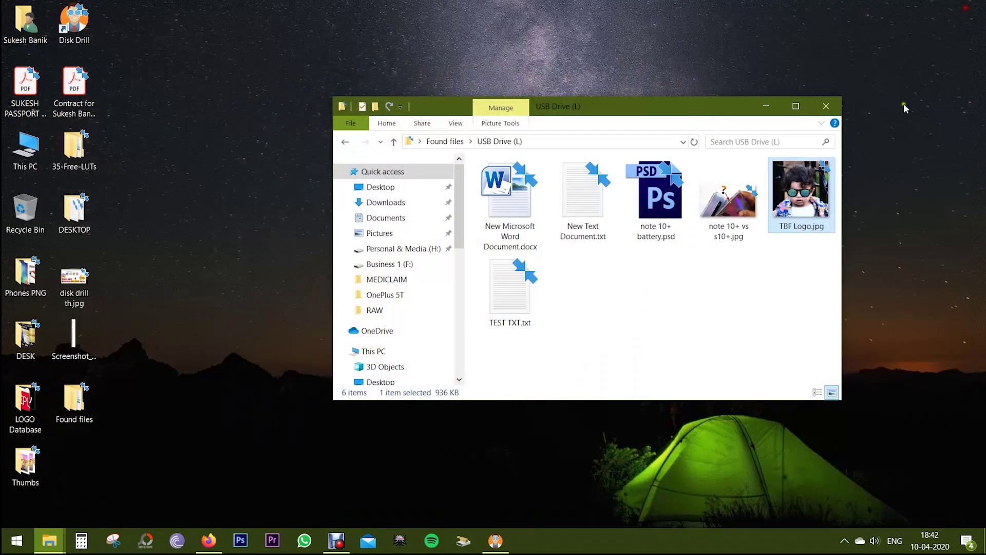
left_click(622, 297)
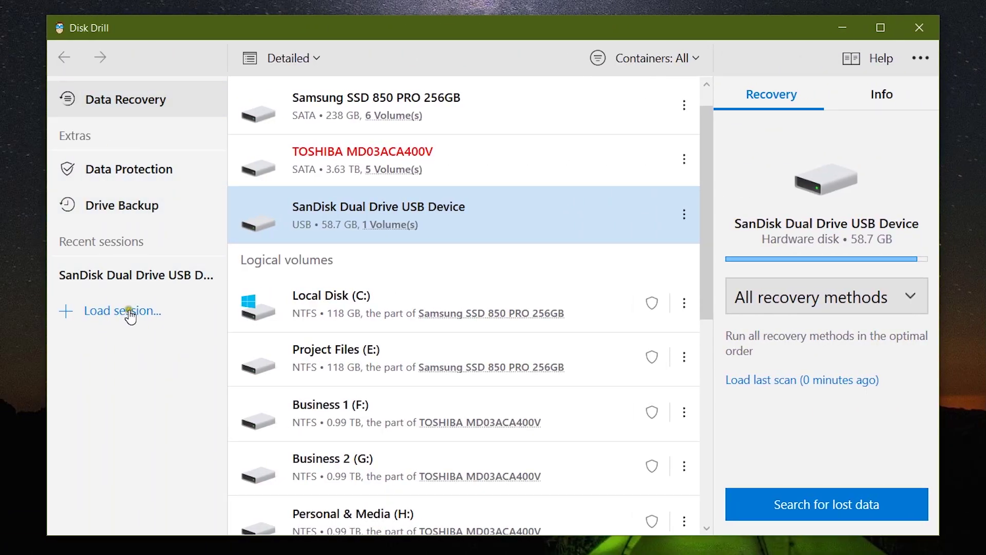
Load the saved SanDisk .ddwscan session file from the Desktop via Load session
mouse_move(129, 277)
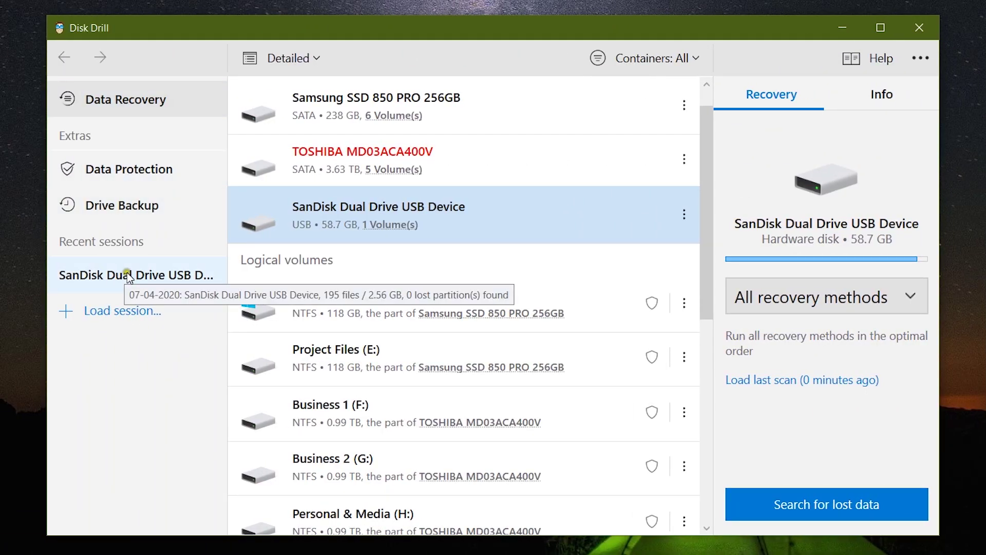
left_click(129, 312)
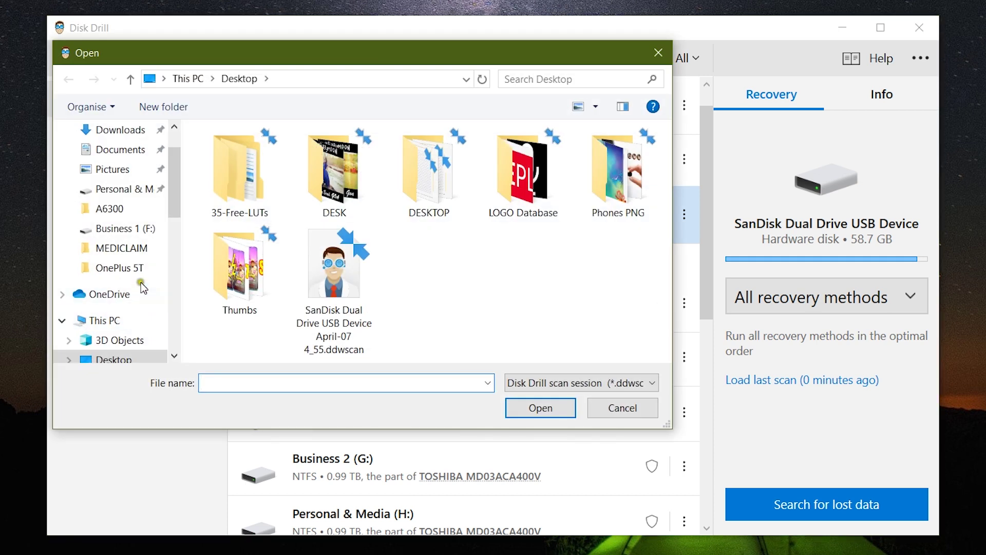
left_click(310, 303)
left_click(540, 407)
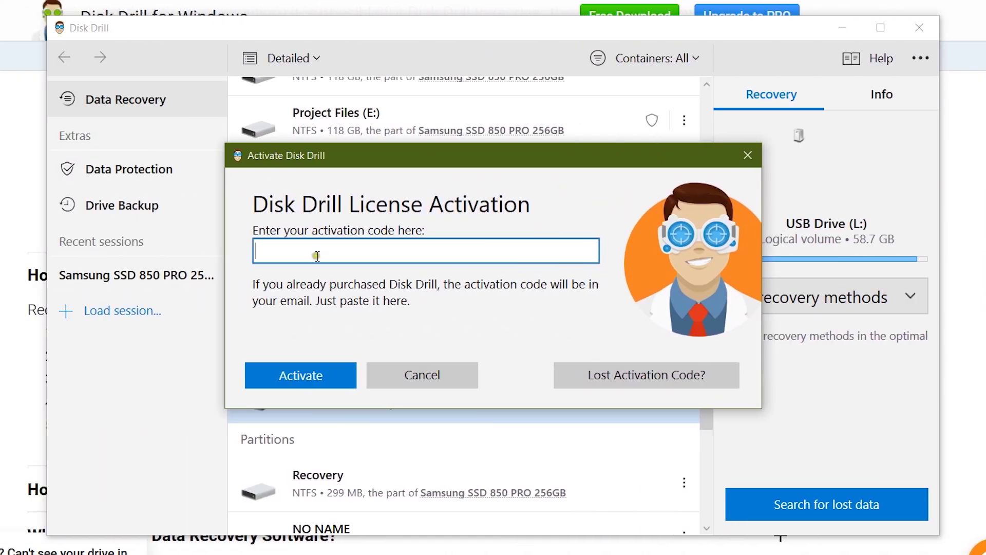
Paste the purchased code, activate Disk Drill PRO, and dismiss the success message
right_click(317, 255)
left_click(347, 303)
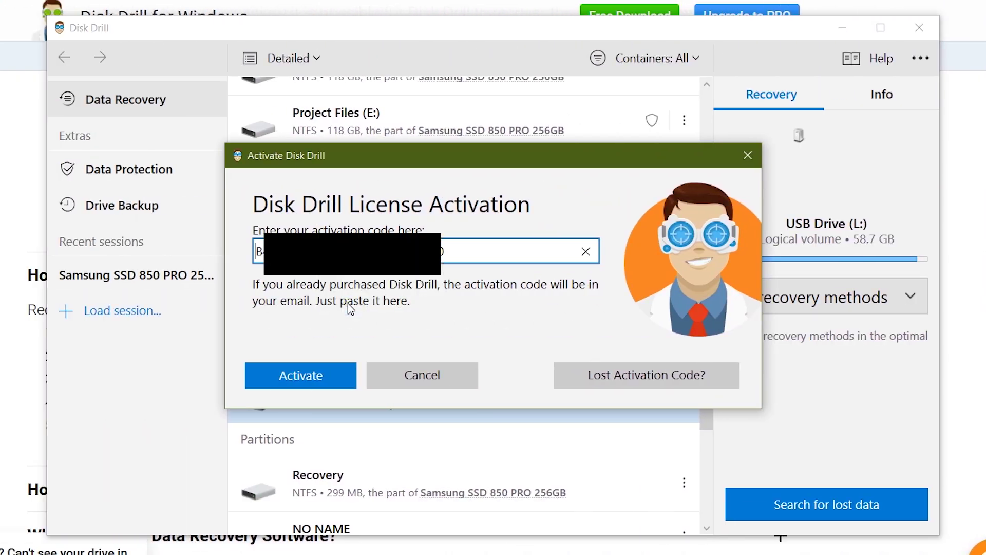
left_click(319, 380)
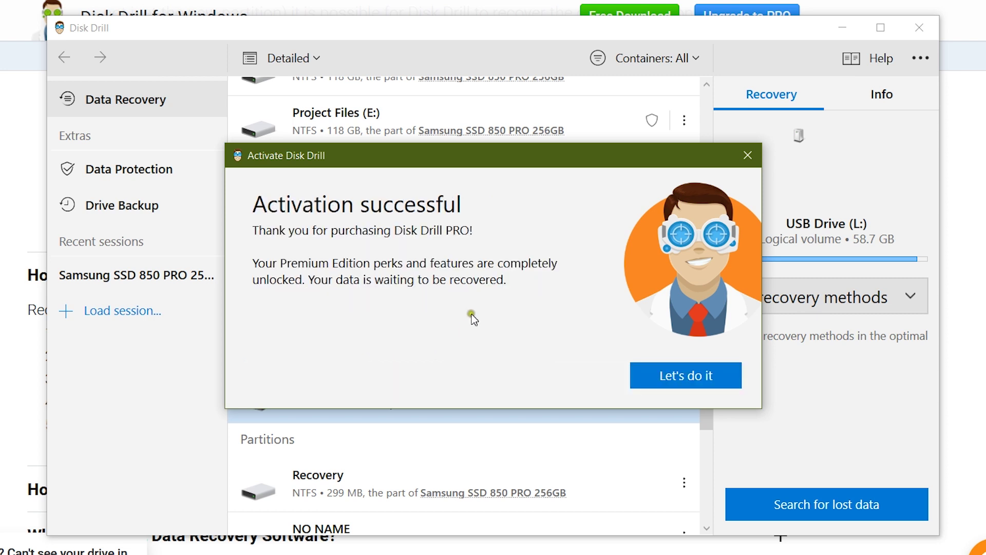
left_click(665, 378)
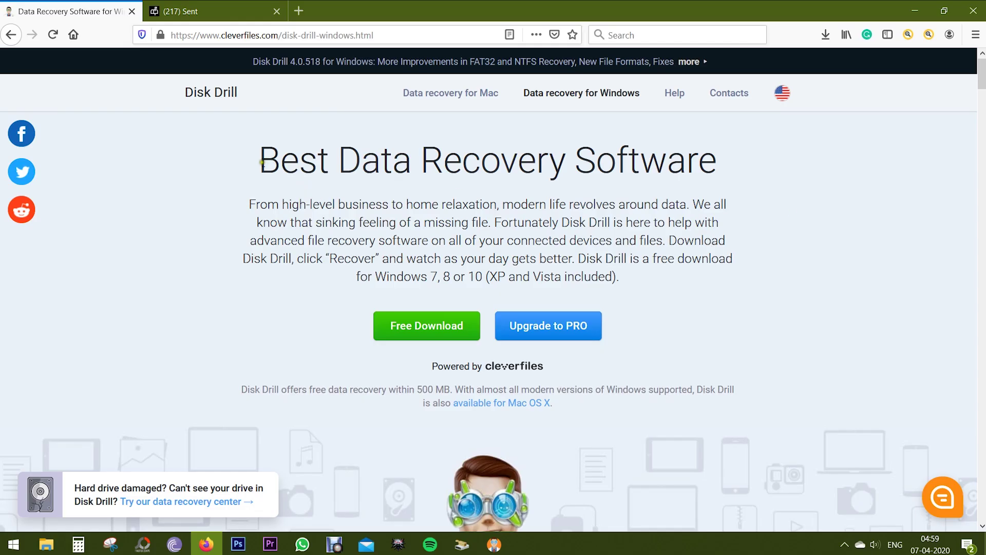
left_click_drag(261, 162, 774, 168)
left_click(774, 168)
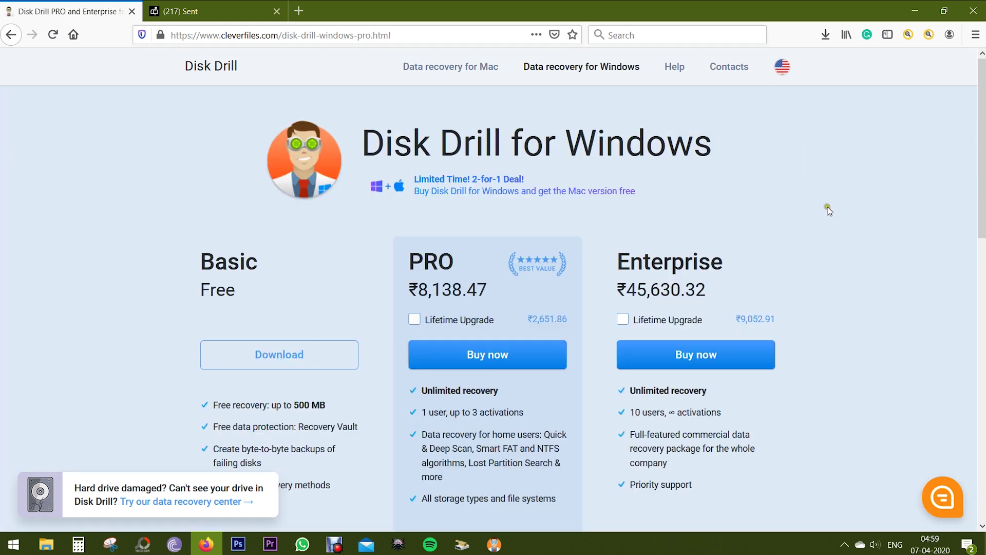
Scroll down to the Basic, PRO and Enterprise pricing cards for Disk Drill for Windows
scroll(832, 208, "down", 3)
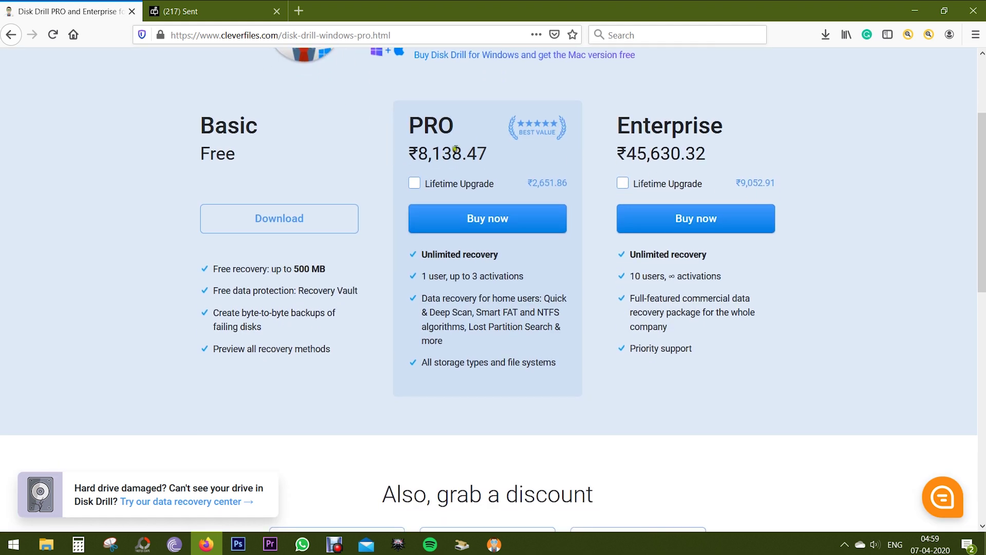